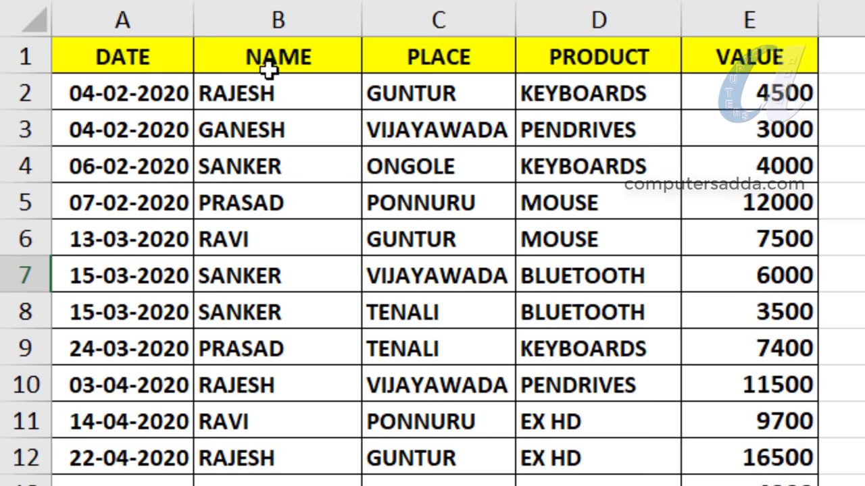
# Highlight the NAME, PLACE, PRODUCT and VALUE columns and blocks of sales records to review the data
pyautogui.moveTo(247, 94); pyautogui.dragTo(270, 384)
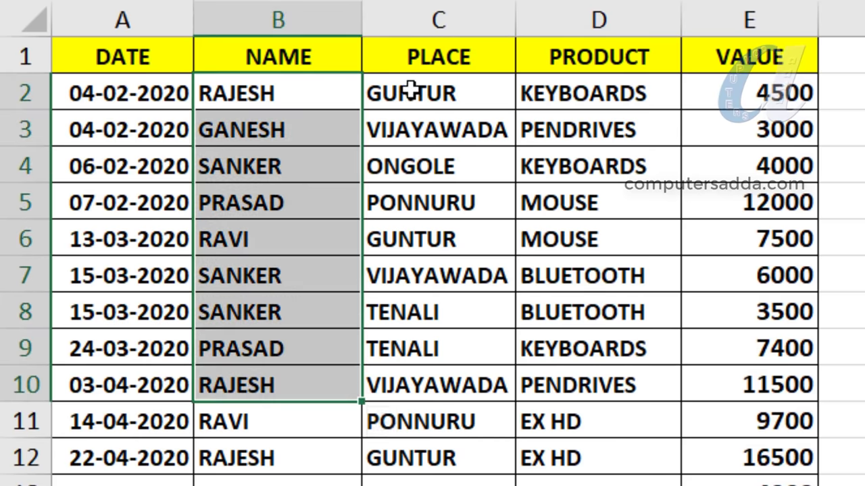
pyautogui.moveTo(411, 90); pyautogui.dragTo(411, 348)
pyautogui.moveTo(592, 91); pyautogui.dragTo(599, 419)
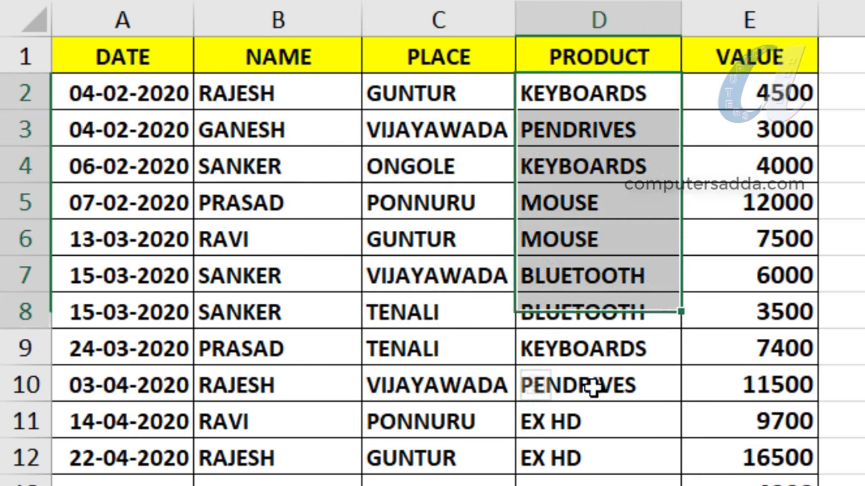
pyautogui.moveTo(736, 108); pyautogui.dragTo(765, 421)
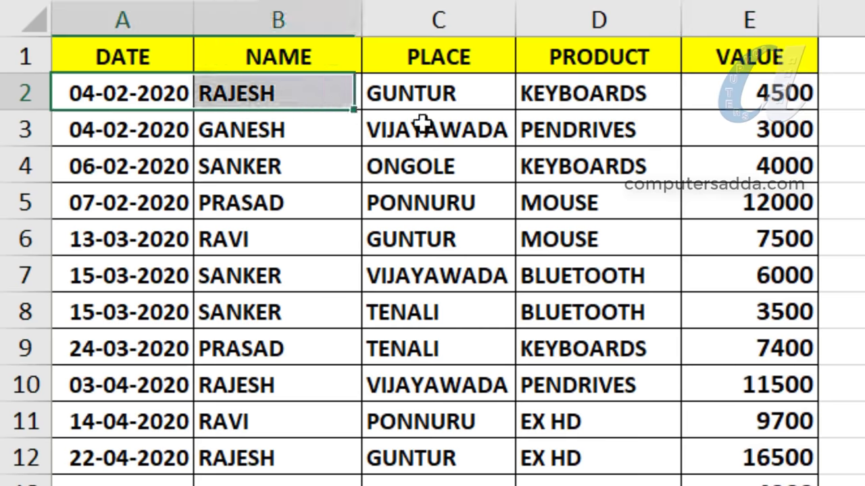
pyautogui.moveTo(138, 95); pyautogui.dragTo(696, 277)
pyautogui.click(242, 101)
pyautogui.moveTo(241, 177); pyautogui.dragTo(248, 384)
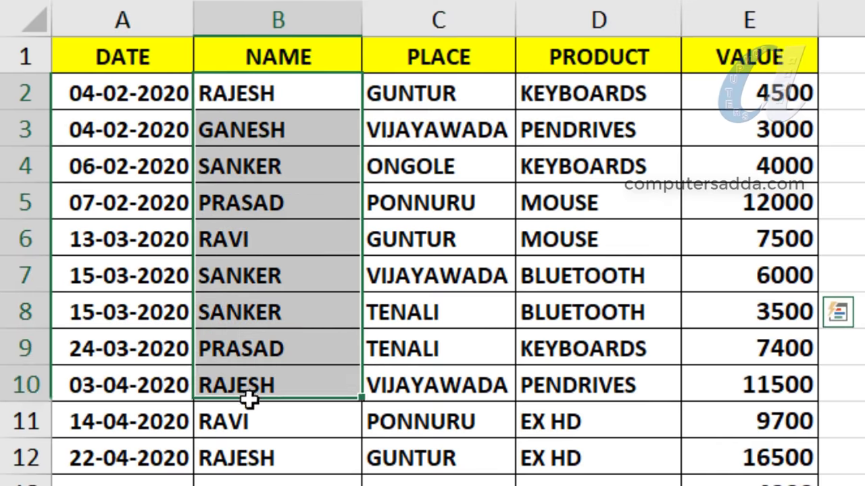
pyautogui.moveTo(263, 98); pyautogui.dragTo(284, 363)
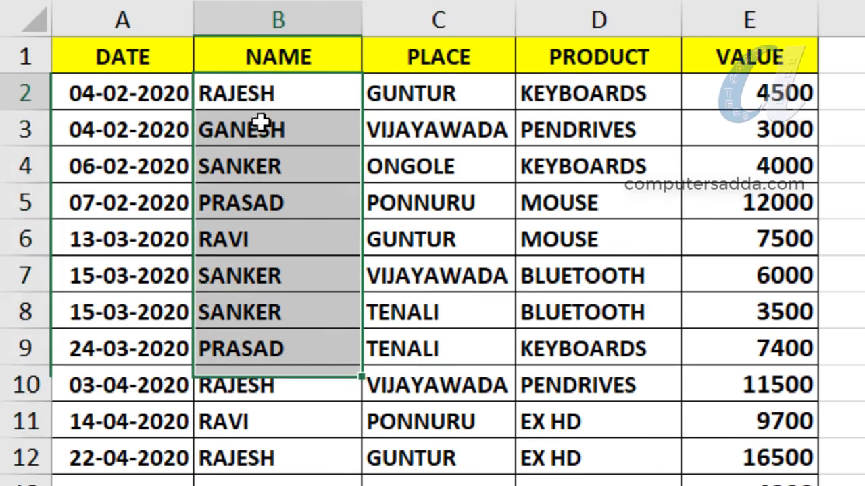
pyautogui.moveTo(404, 100); pyautogui.dragTo(413, 459)
pyautogui.moveTo(587, 87); pyautogui.dragTo(593, 446)
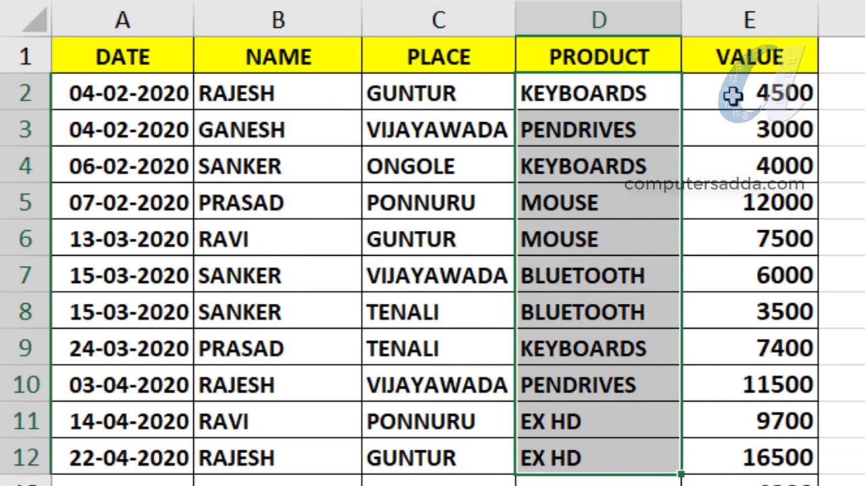
pyautogui.moveTo(731, 93); pyautogui.dragTo(733, 473)
pyautogui.moveTo(122, 93); pyautogui.dragTo(750, 422)
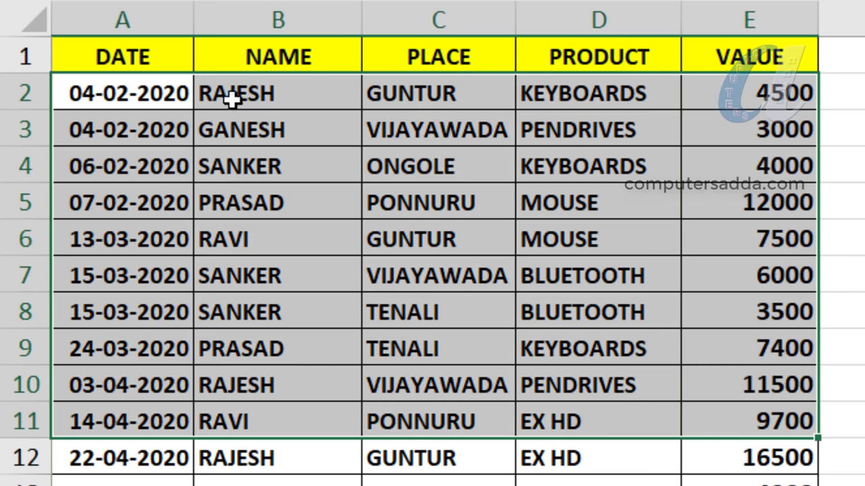
pyautogui.moveTo(242, 97); pyautogui.dragTo(299, 449)
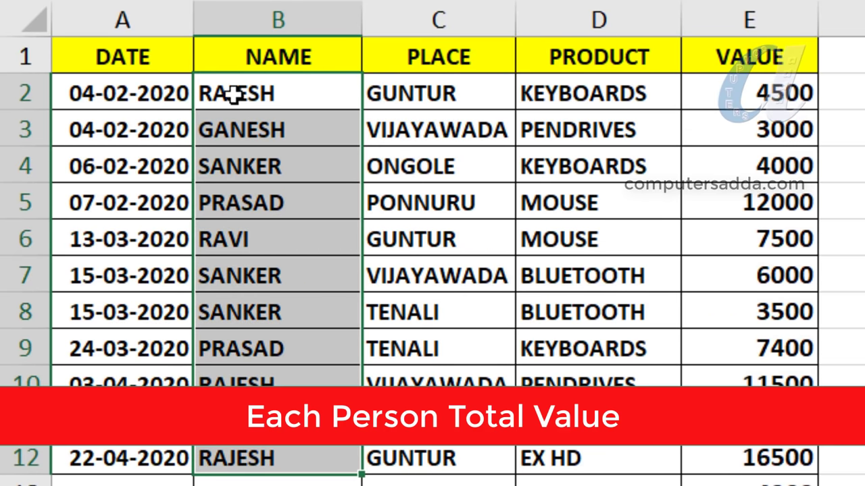
pyautogui.moveTo(233, 94); pyautogui.dragTo(236, 419)
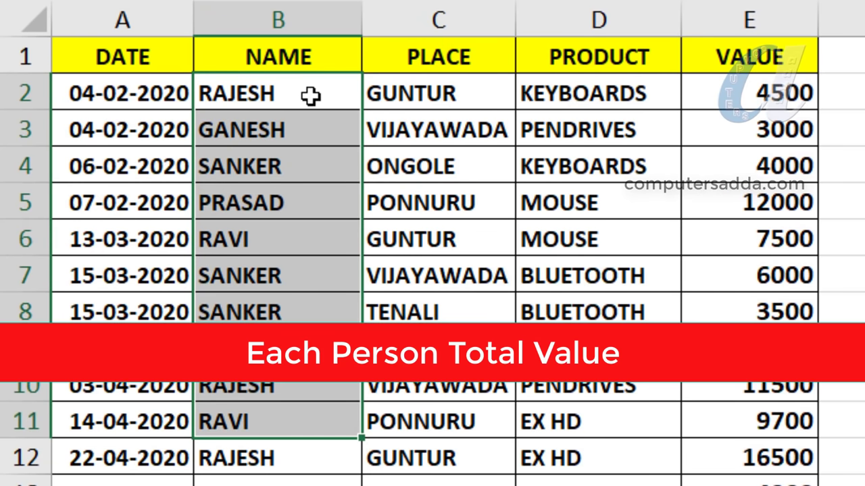
# Mark the name, place and product columns, and compare the row 2 and row 12 records
pyautogui.moveTo(311, 93)
pyautogui.mouseDown()
pyautogui.moveTo(280, 293)
pyautogui.moveTo(277, 476)
pyautogui.mouseUp()
pyautogui.moveTo(436, 95); pyautogui.dragTo(417, 483)
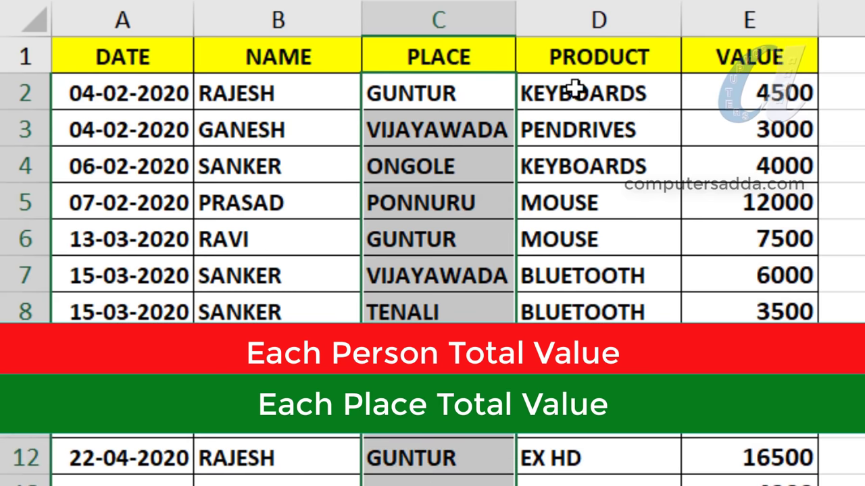
pyautogui.moveTo(574, 88); pyautogui.dragTo(591, 314)
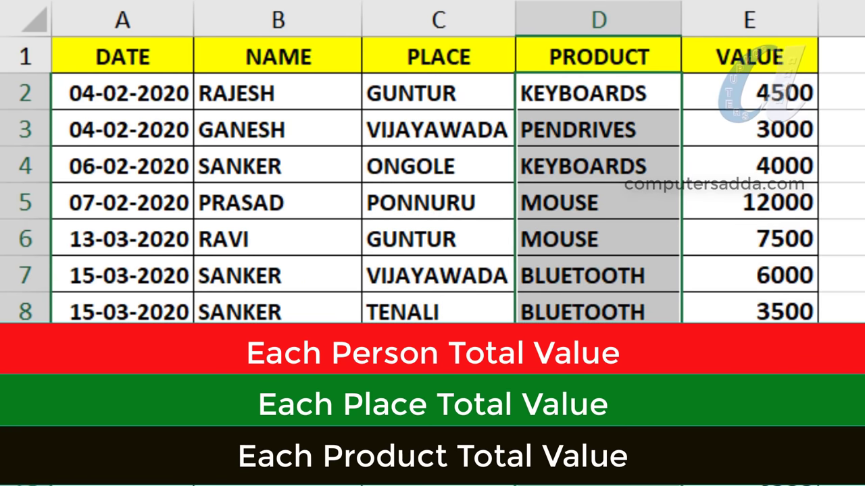
pyautogui.click(248, 94)
pyautogui.click(427, 90)
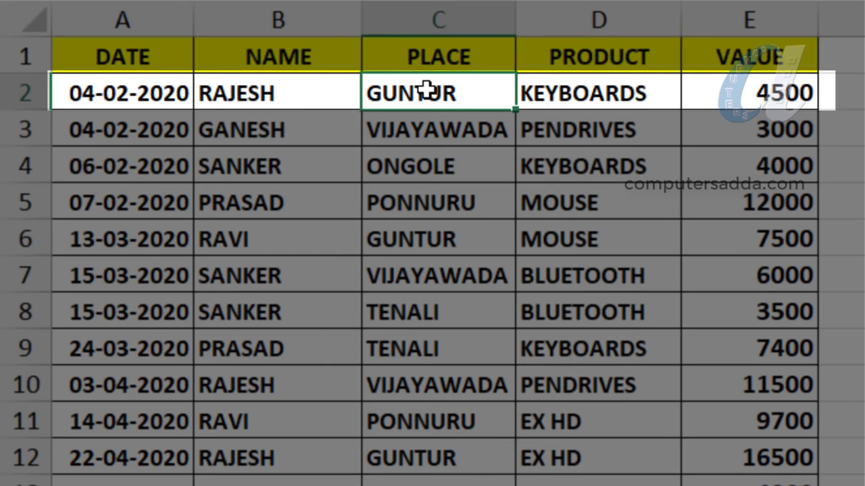
pyautogui.click(547, 94)
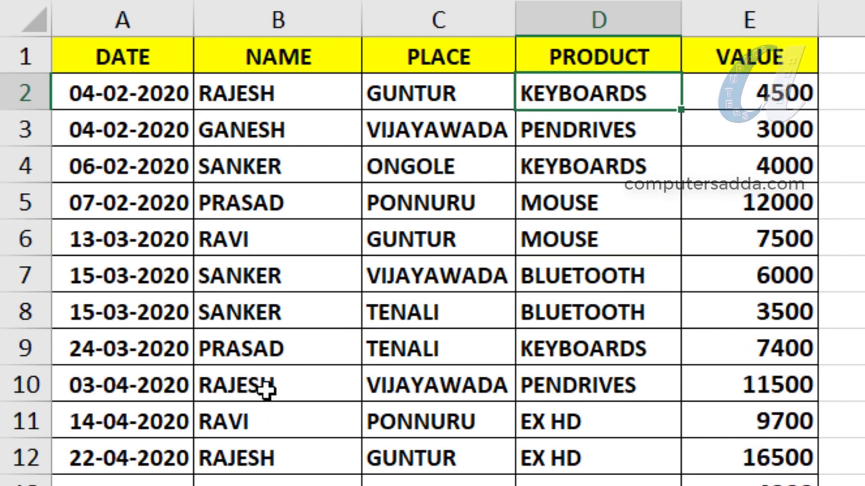
pyautogui.click(238, 461)
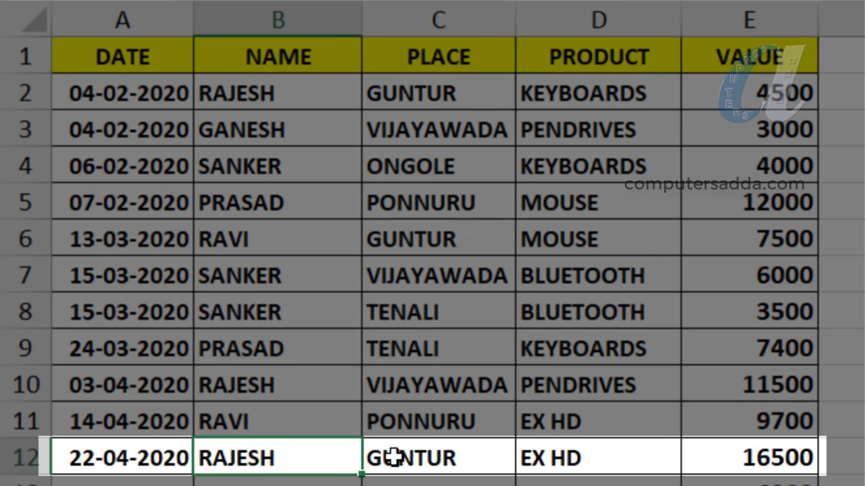
pyautogui.click(396, 458)
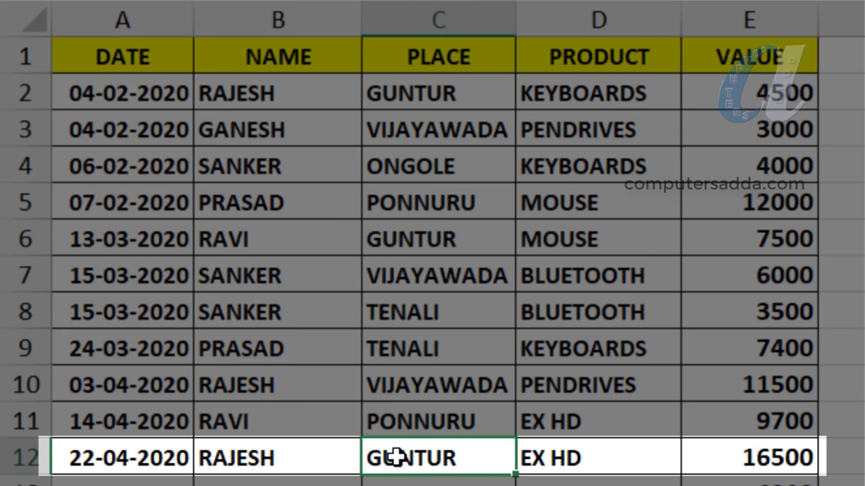
pyautogui.click(574, 461)
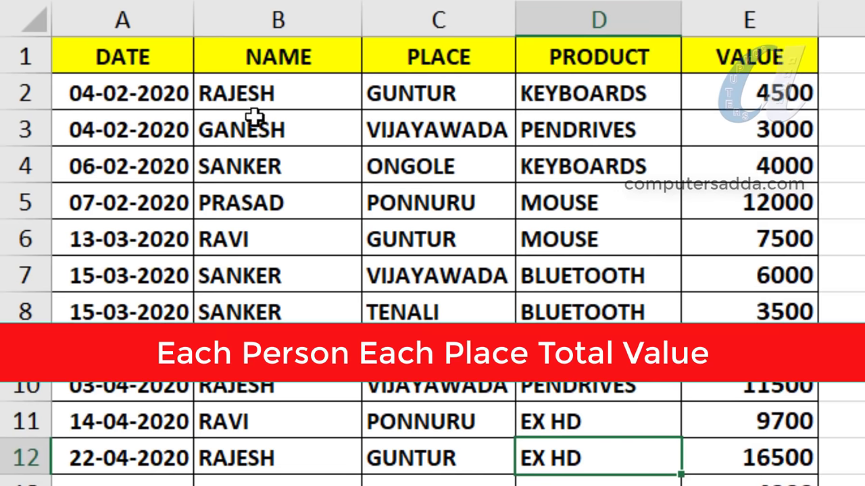
# Mark the names, places and products again in columns B, C and D
pyautogui.moveTo(260, 94); pyautogui.dragTo(266, 308)
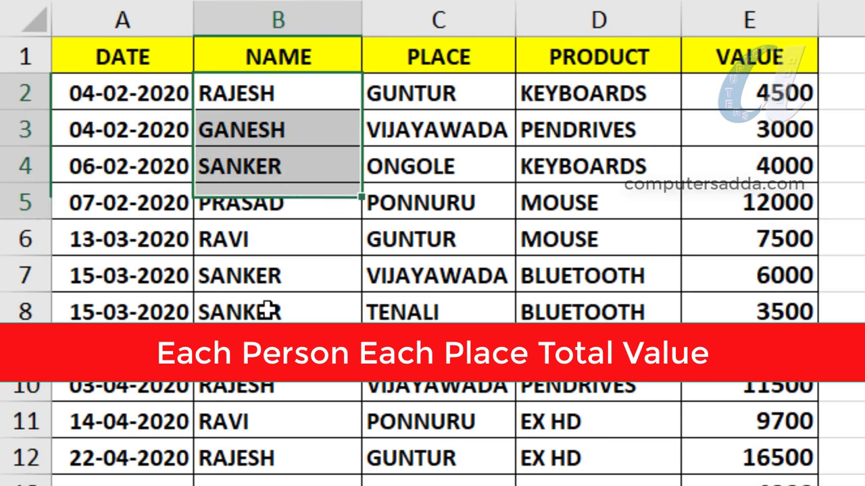
pyautogui.moveTo(439, 95); pyautogui.dragTo(439, 239)
pyautogui.moveTo(382, 390); pyautogui.dragTo(439, 422)
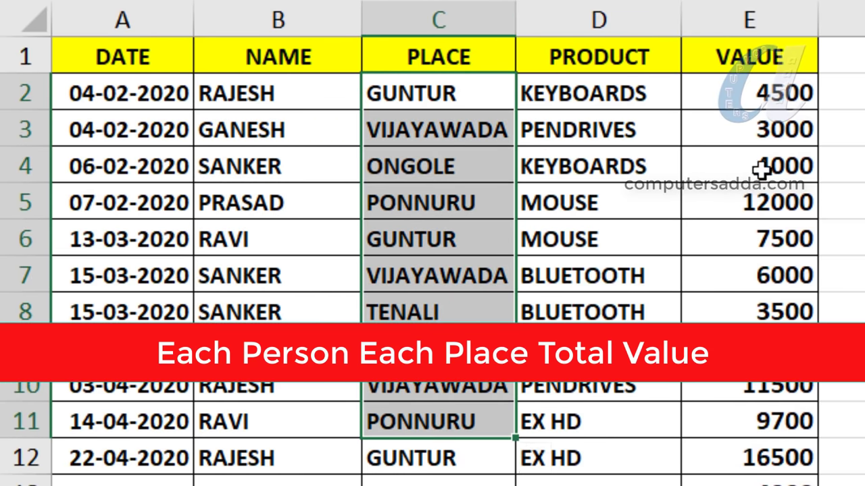
pyautogui.moveTo(270, 95); pyautogui.dragTo(260, 311)
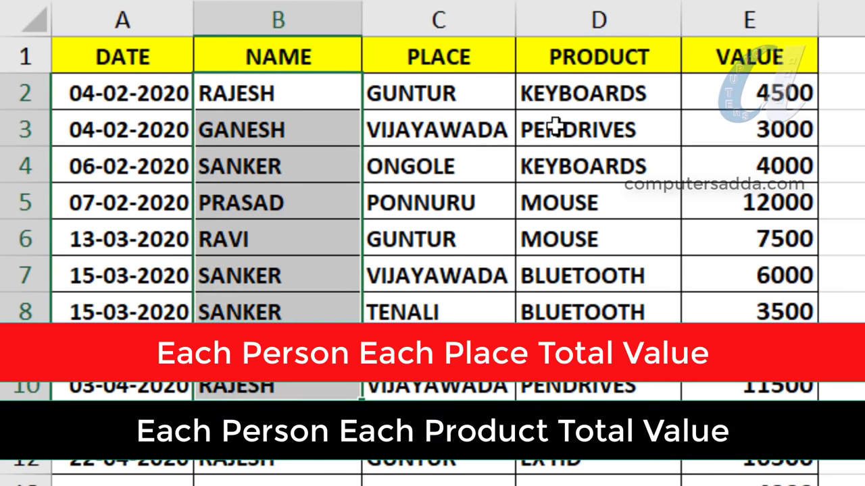
pyautogui.moveTo(574, 95); pyautogui.dragTo(566, 474)
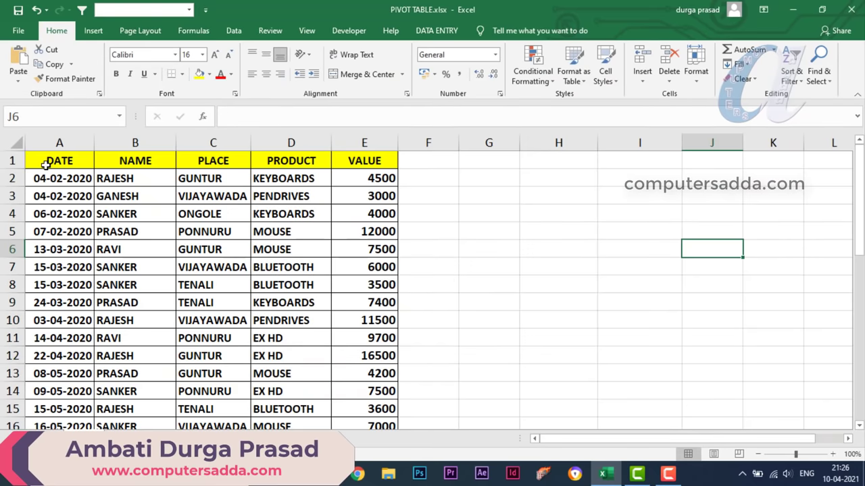
# Mark the practice sales table A1:E15, then clear the selection
pyautogui.moveTo(46, 164); pyautogui.dragTo(378, 409)
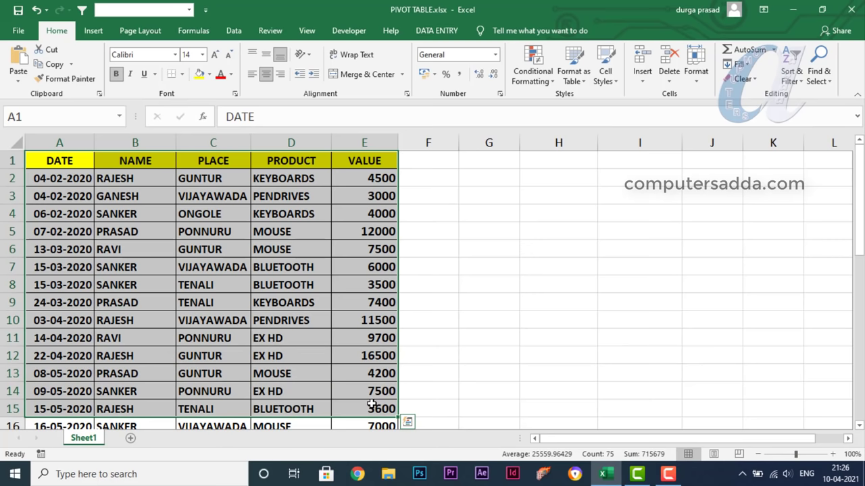
pyautogui.click(541, 315)
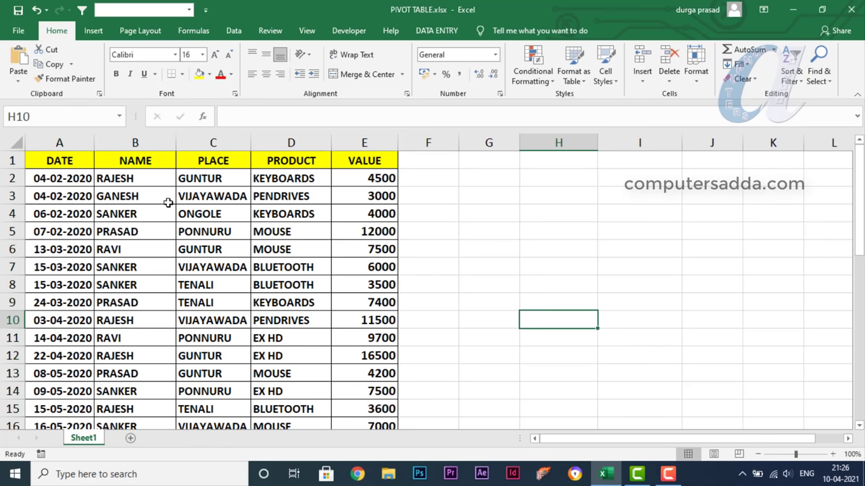
pyautogui.moveTo(40, 167)
pyautogui.mouseDown()
pyautogui.moveTo(370, 304)
pyautogui.moveTo(363, 457)
pyautogui.moveTo(360, 439)
pyautogui.mouseUp()
pyautogui.click(524, 298)
# Select the full sales range A1:E36 from A1 using Ctrl+Shift+Right and Ctrl+Shift+Down
pyautogui.scroll(7, 140, 269)
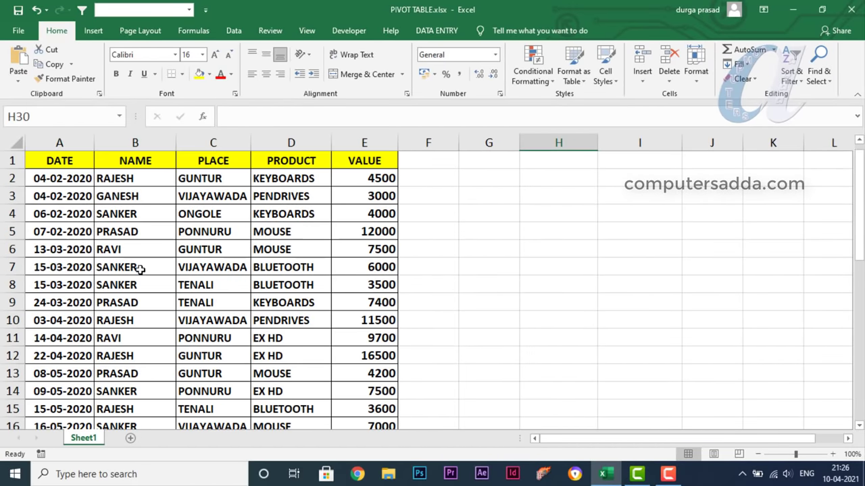
pyautogui.click(43, 161)
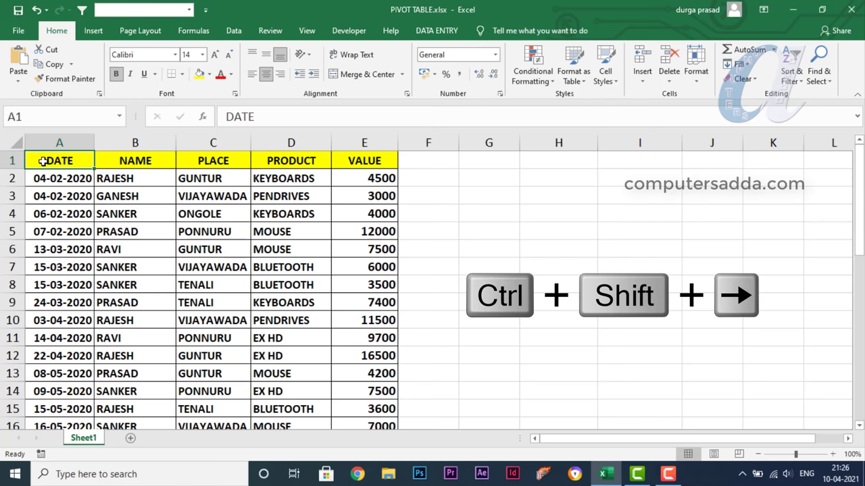
pyautogui.hotkey('ctrl', 'shift', 'Right')
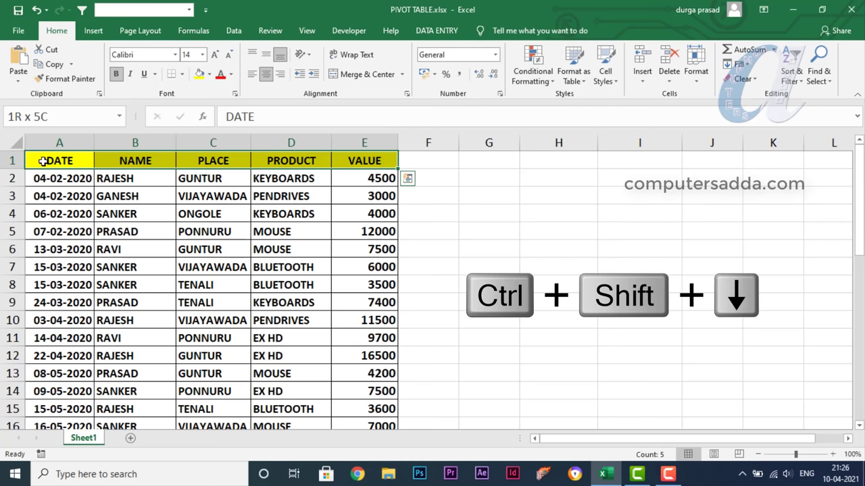
pyautogui.hotkey('ctrl', 'shift', 'Down')
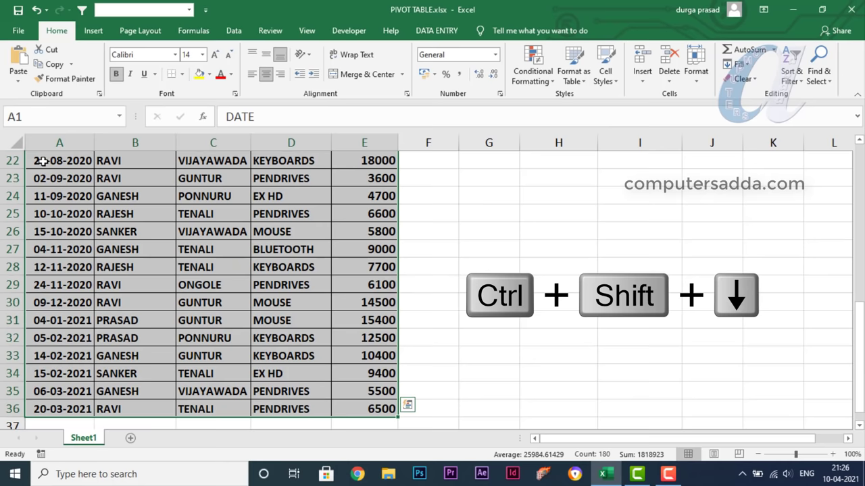
pyautogui.scroll(7, 134, 285)
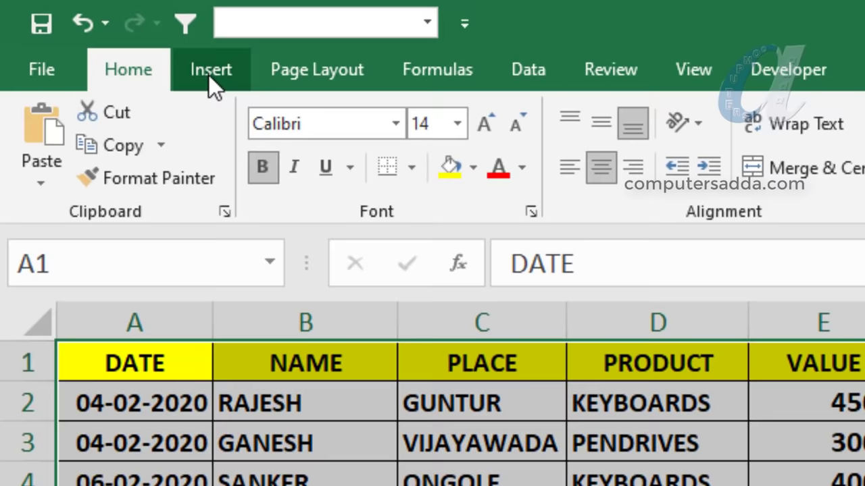
pyautogui.click(91, 30)
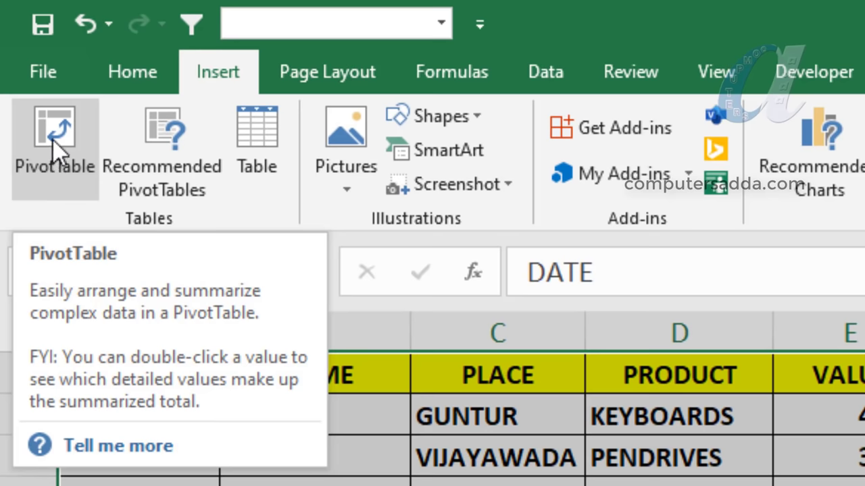
# Insert a PivotTable from Sheet1!$A$1:$E$36 onto a new worksheet
pyautogui.click(54, 139)
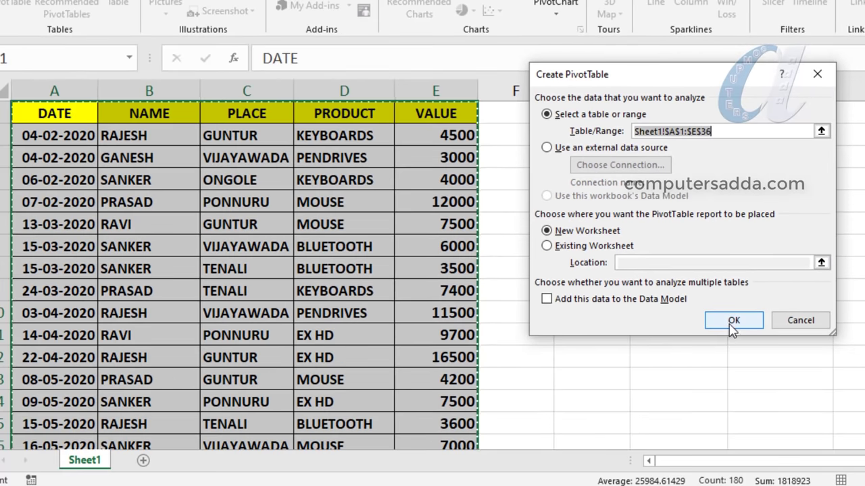
pyautogui.click(730, 323)
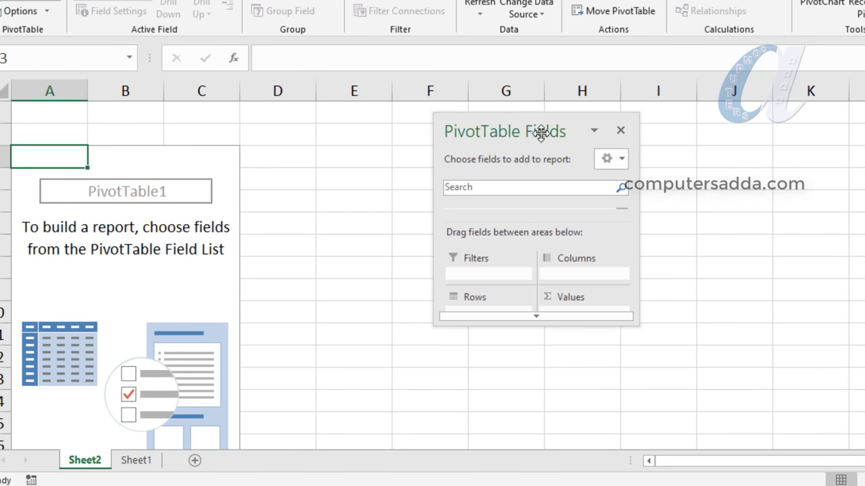
# Enlarge the PivotTable Fields pane, move it to the right edge, and return to Sheet1
pyautogui.moveTo(561, 129)
pyautogui.mouseDown()
pyautogui.moveTo(556, 149)
pyautogui.moveTo(547, 116)
pyautogui.mouseUp()
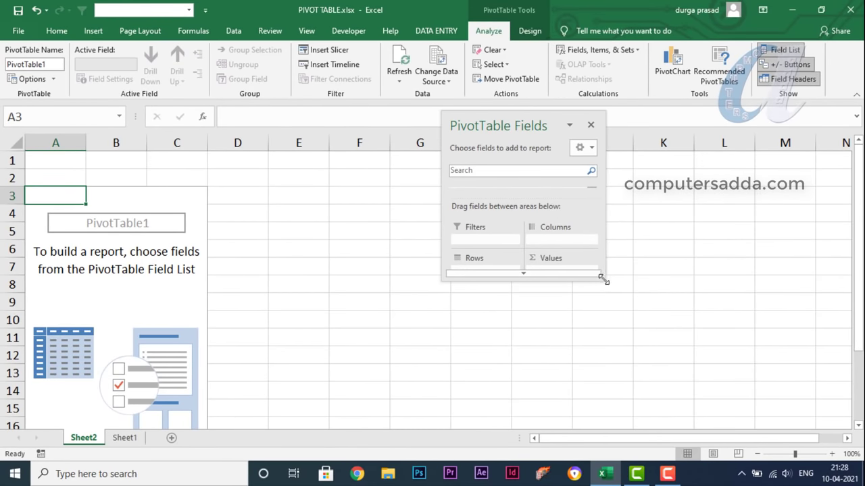
pyautogui.moveTo(601, 278); pyautogui.dragTo(628, 465)
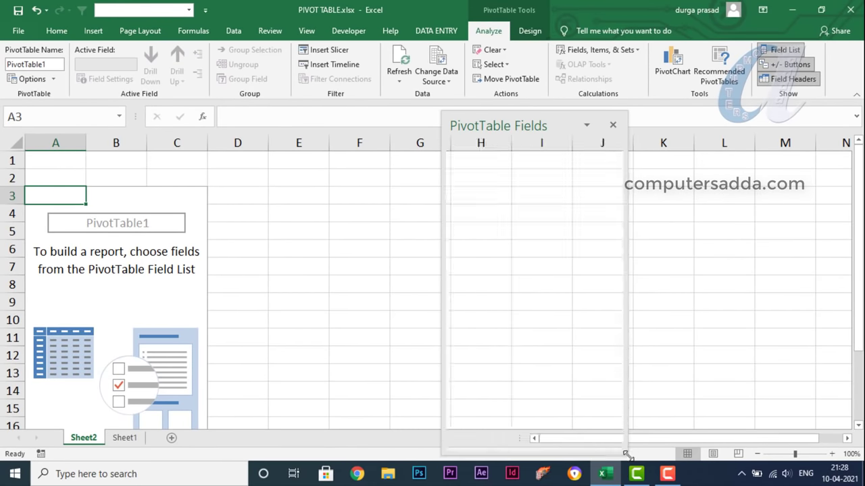
pyautogui.moveTo(553, 119); pyautogui.dragTo(758, 97)
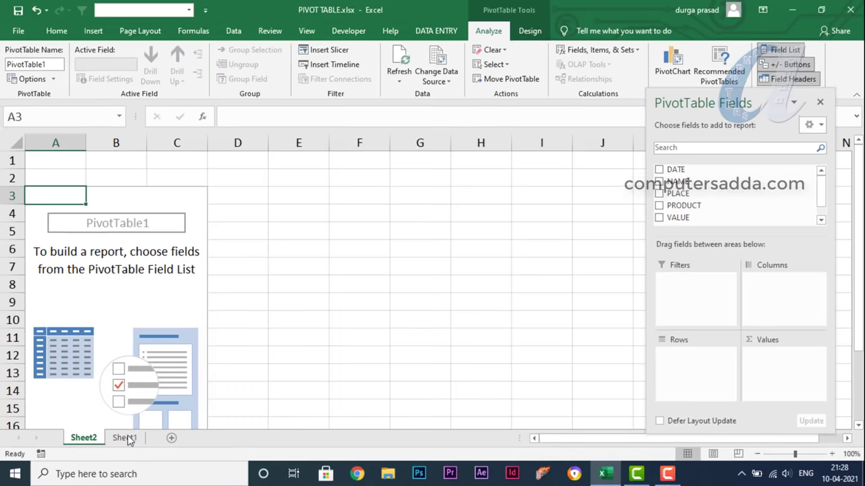
pyautogui.click(125, 439)
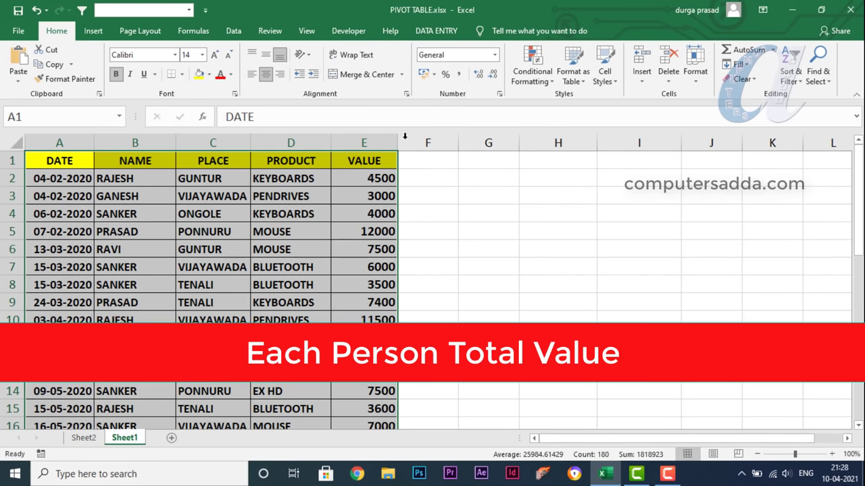
# On Sheet2, sum VALUE, try NAME in Rows, then remove the NAME field
pyautogui.click(81, 440)
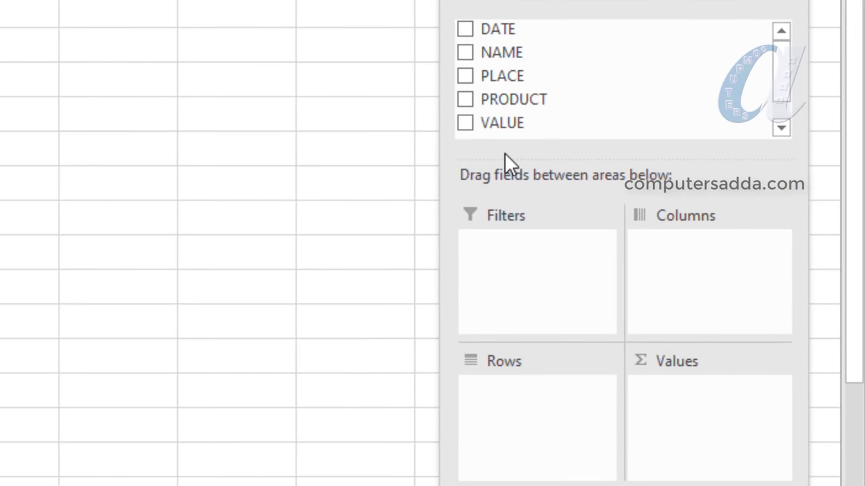
pyautogui.click(464, 123)
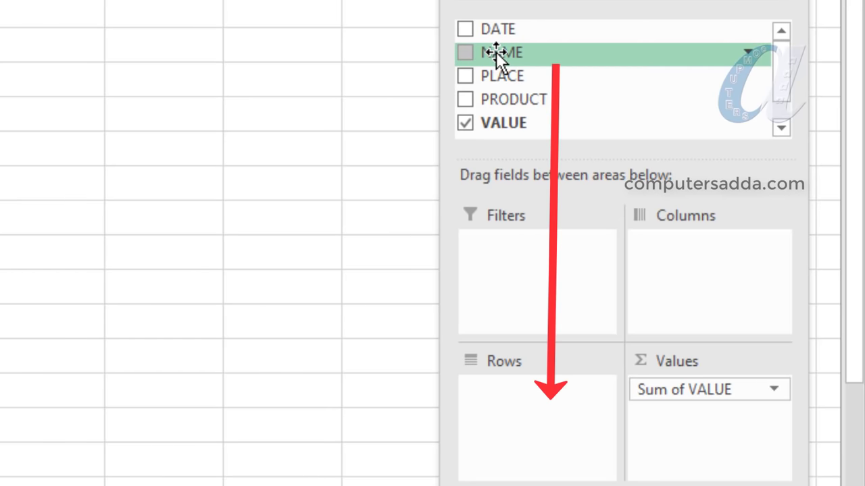
pyautogui.moveTo(495, 71)
pyautogui.mouseDown()
pyautogui.moveTo(519, 406)
pyautogui.moveTo(545, 397)
pyautogui.mouseUp()
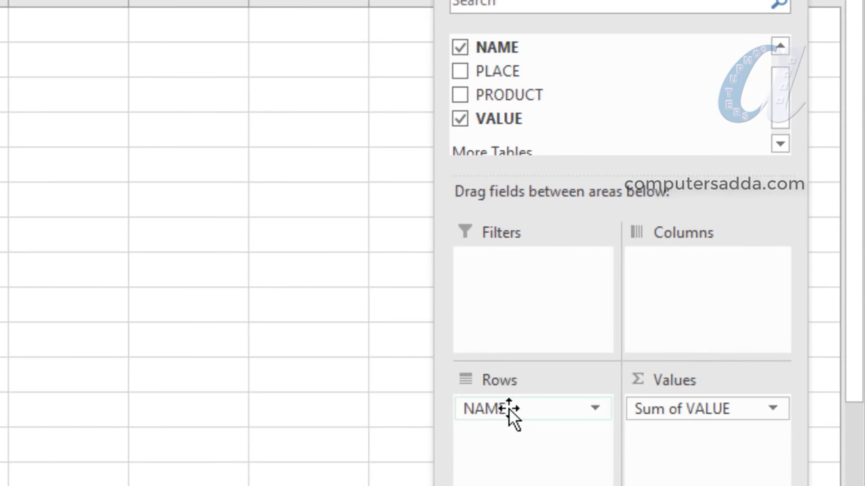
pyautogui.click(508, 408)
pyautogui.click(544, 344)
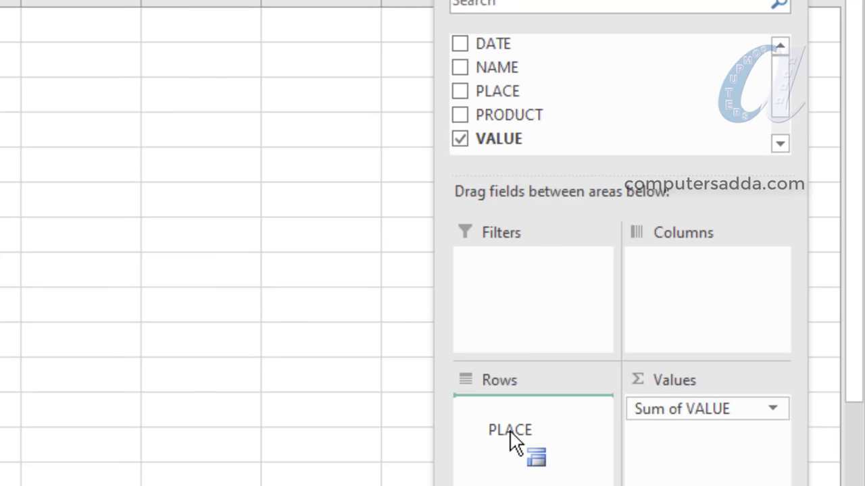
# Add PLACE to the pivot rows, then remove it again
pyautogui.moveTo(492, 69); pyautogui.dragTo(514, 412)
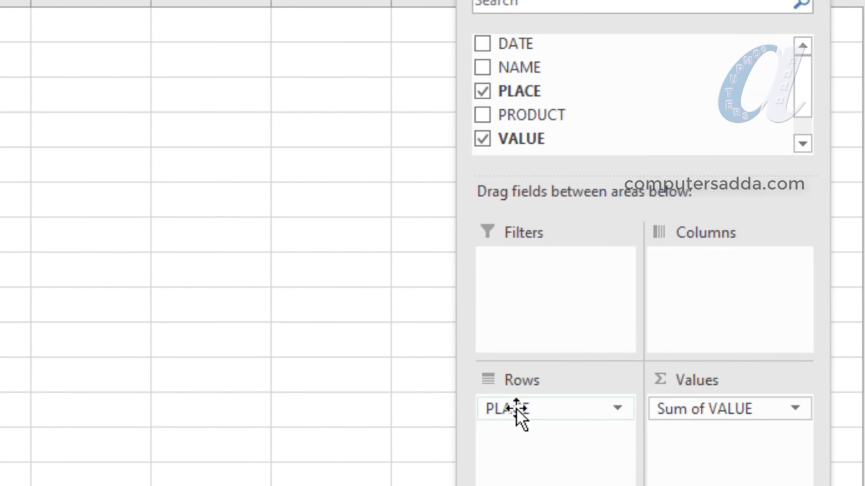
pyautogui.click(516, 410)
pyautogui.click(529, 446)
pyautogui.click(483, 90)
# Group the pivot rows by PRODUCT, check Sheet2, then go back to Sheet1
pyautogui.moveTo(516, 116); pyautogui.dragTo(521, 411)
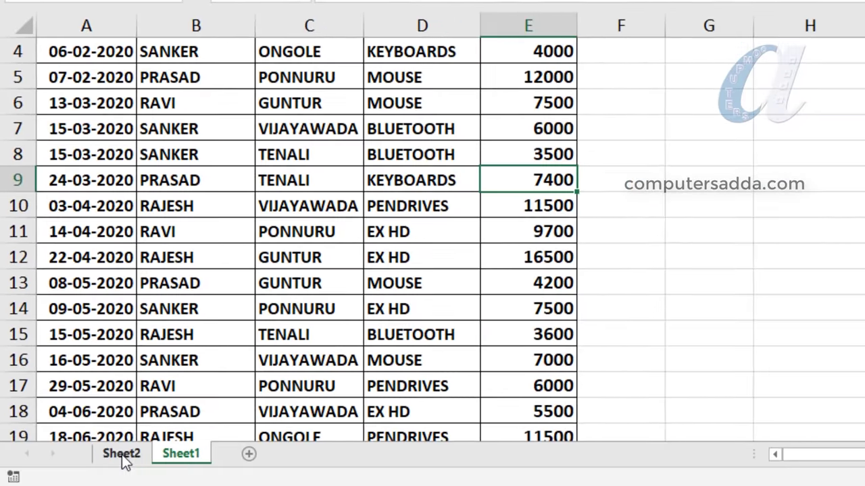
pyautogui.click(121, 454)
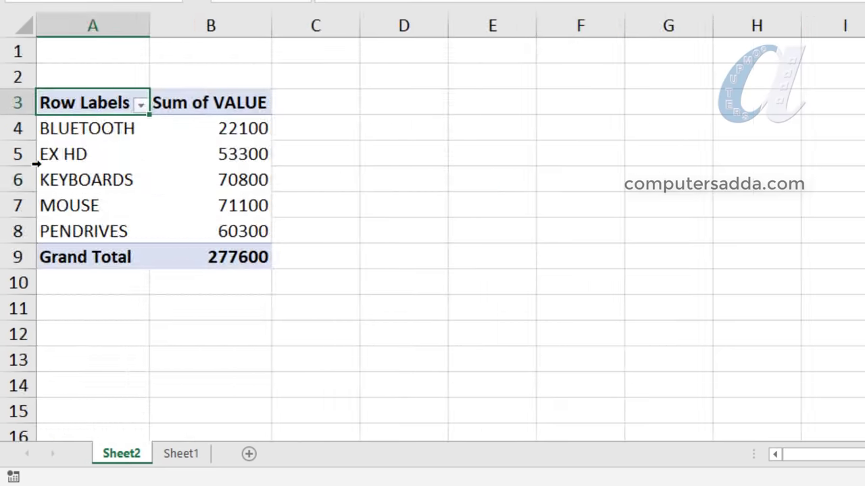
pyautogui.click(182, 454)
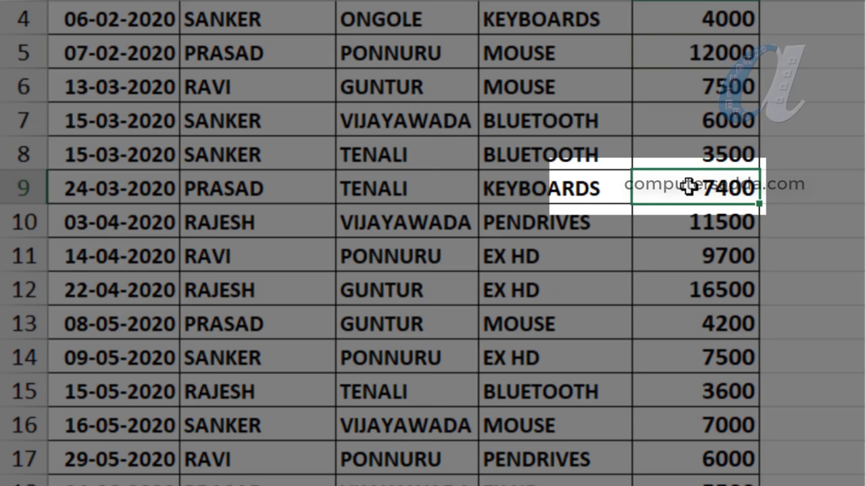
# Change the 24-03-2020 KEYBOARDS amount in E9 from 7400 to 8000
pyautogui.write('8')
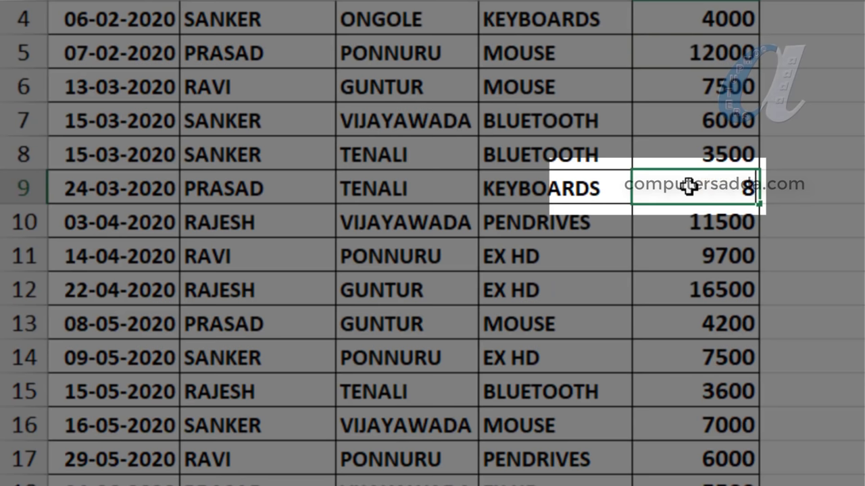
pyautogui.write('0000')
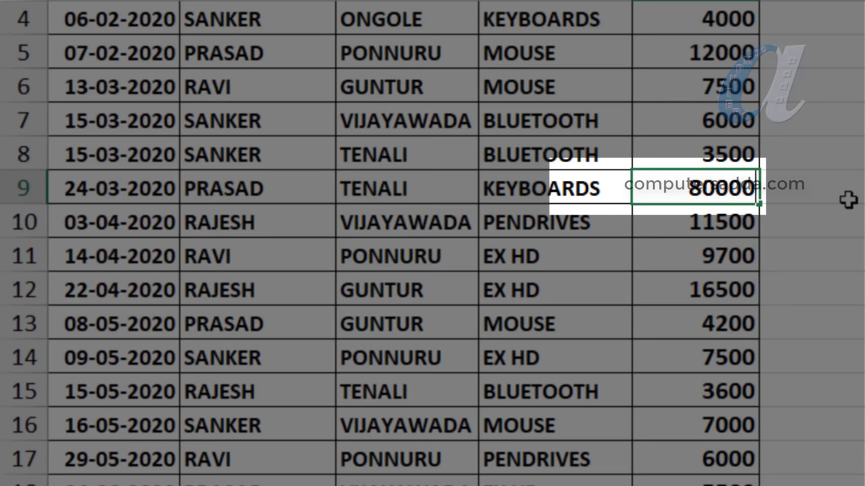
pyautogui.press('BackSpace')
pyautogui.click(835, 206)
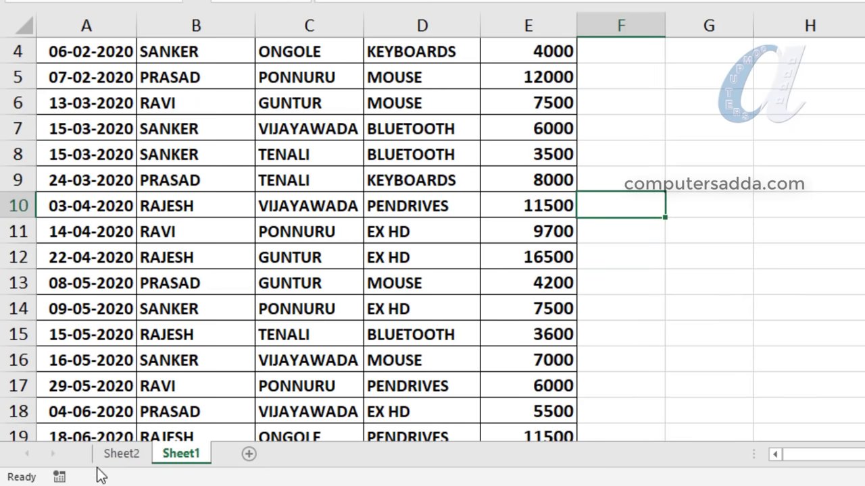
# Refresh the Sheet2 pivot so KEYBOARDS shows 71400 and the grand total 278200
pyautogui.click(122, 456)
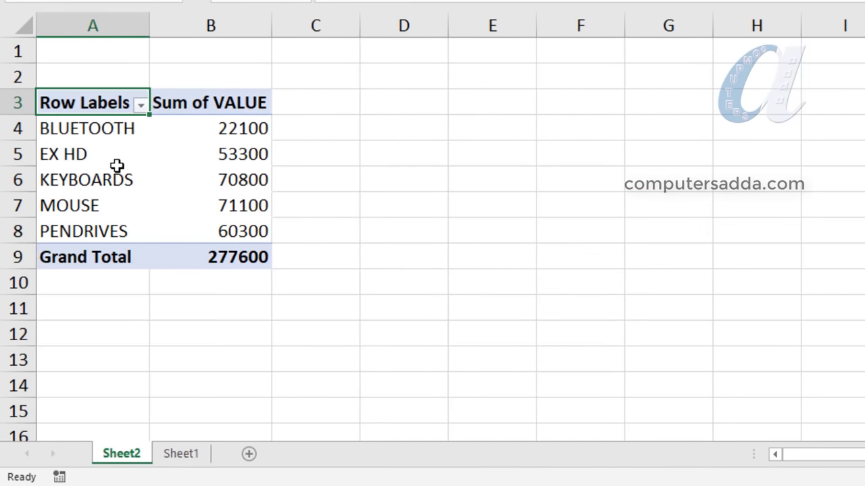
pyautogui.moveTo(233, 180)
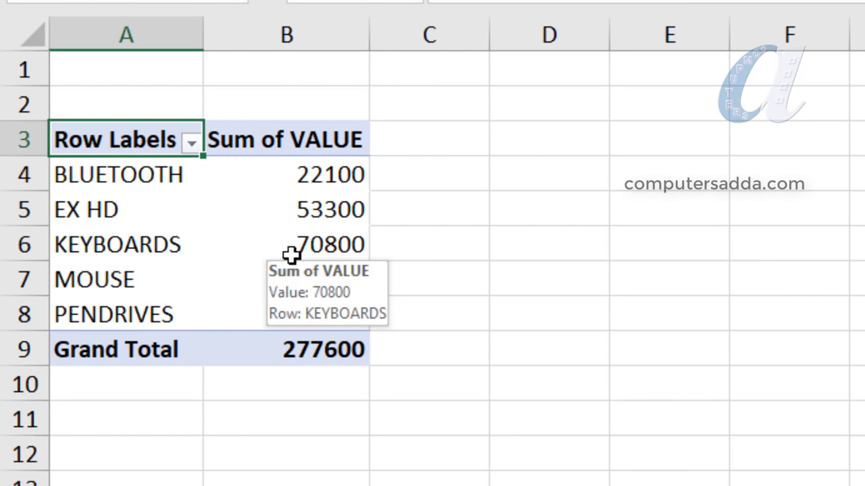
pyautogui.click(319, 245)
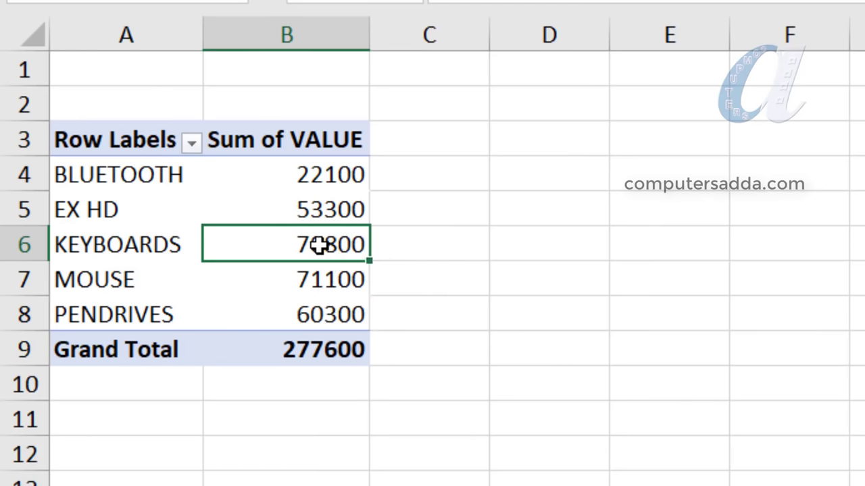
pyautogui.rightClick(319, 244)
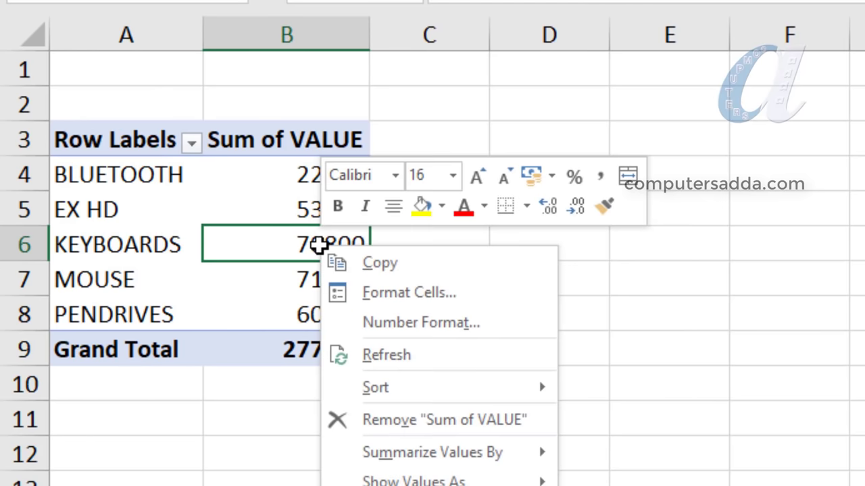
pyautogui.click(392, 355)
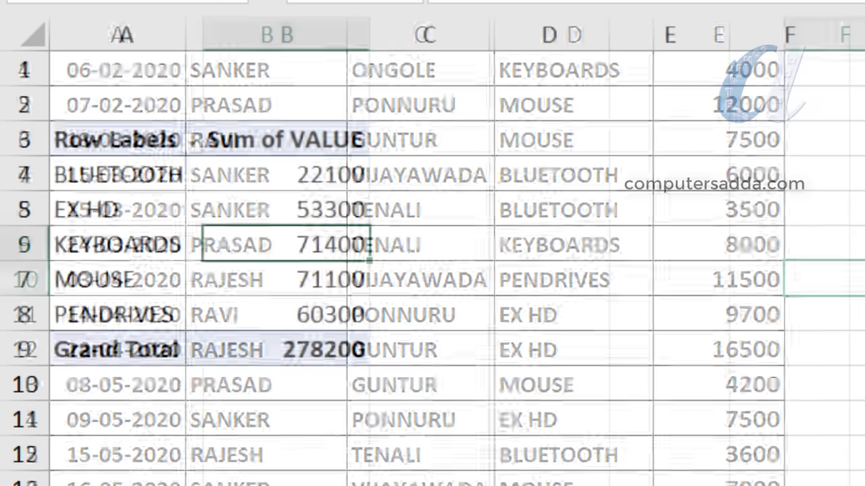
pyautogui.rightClick(284, 174)
pyautogui.click(312, 284)
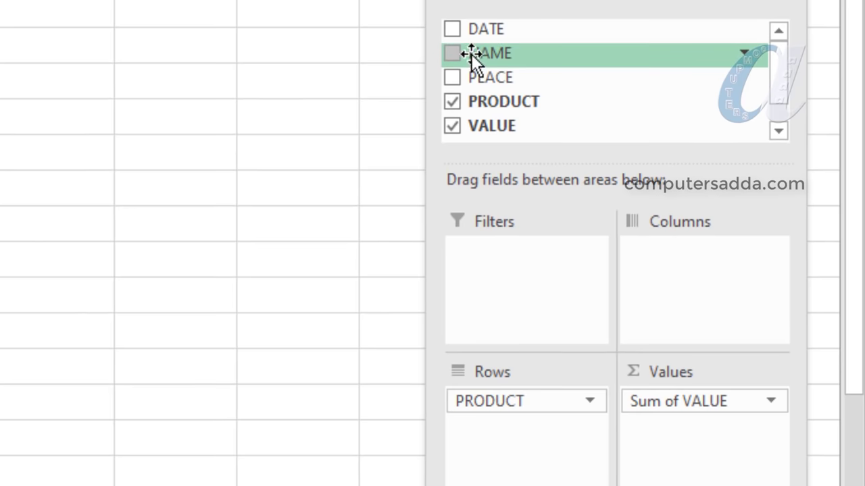
# Add NAME to Rows above PRODUCT and inspect the first person's product totals
pyautogui.moveTo(471, 54)
pyautogui.mouseDown()
pyautogui.moveTo(486, 390)
pyautogui.moveTo(504, 475)
pyautogui.mouseUp()
pyautogui.moveTo(497, 428); pyautogui.dragTo(497, 395)
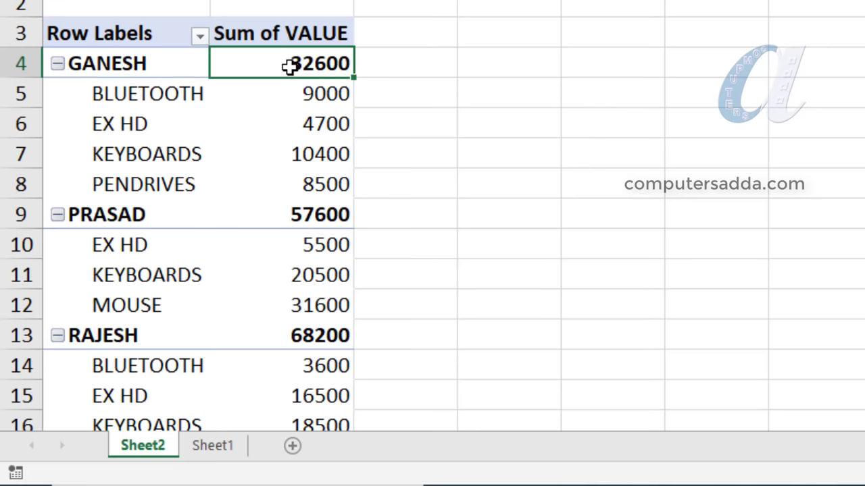
pyautogui.click(128, 95)
pyautogui.moveTo(129, 129); pyautogui.dragTo(169, 177)
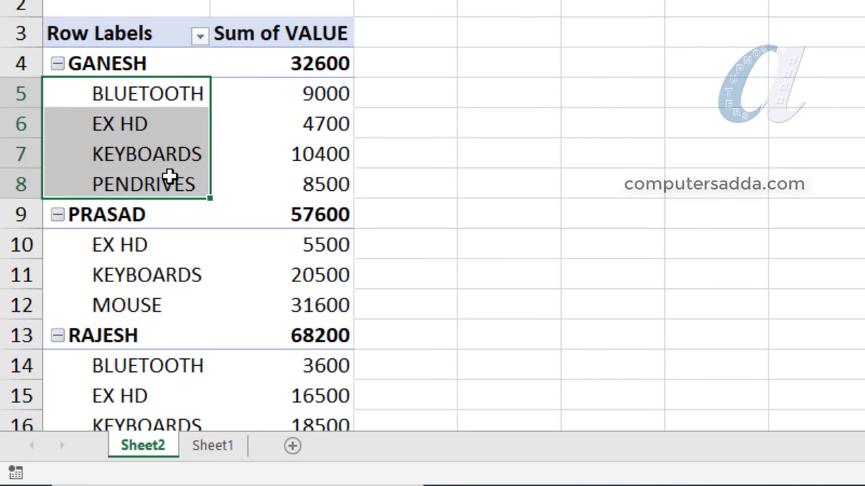
pyautogui.moveTo(309, 92); pyautogui.dragTo(308, 187)
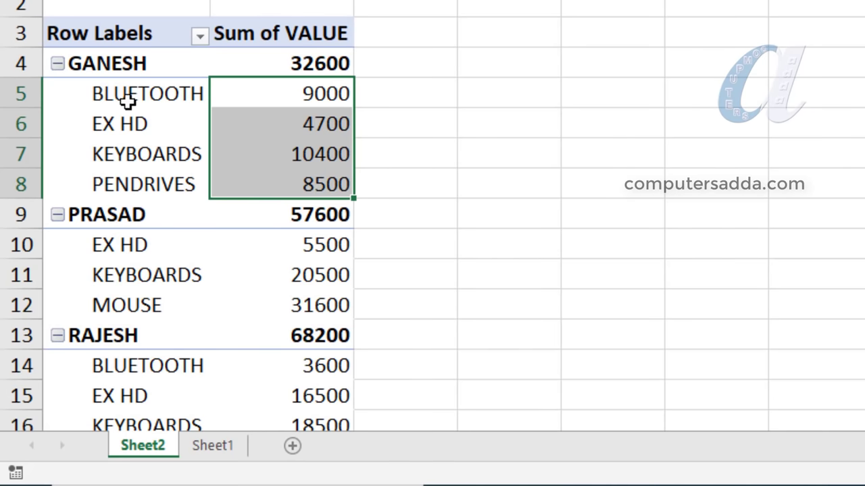
pyautogui.moveTo(129, 99); pyautogui.dragTo(126, 193)
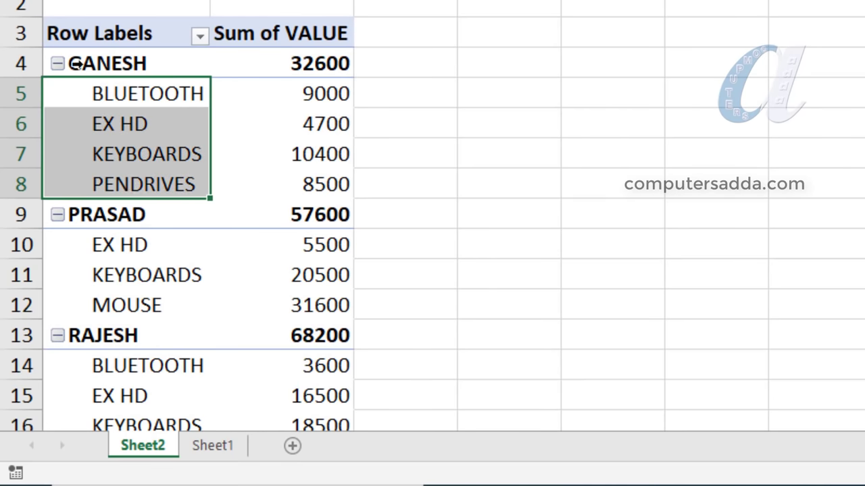
pyautogui.click(620, 71)
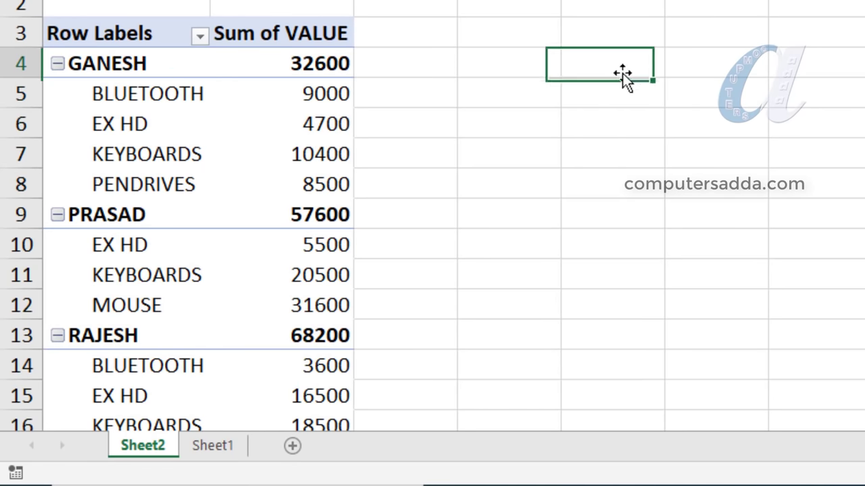
# Collapse all five name groups to leave only the per-name totals
pyautogui.click(58, 65)
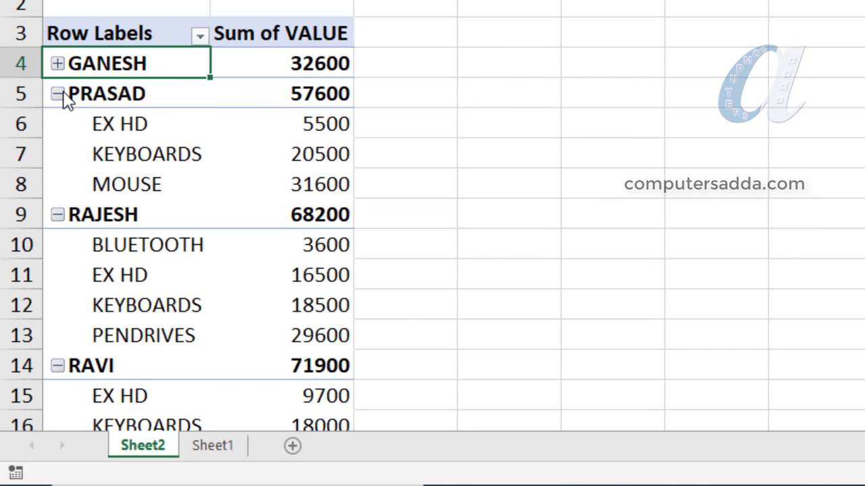
pyautogui.click(60, 95)
pyautogui.click(58, 124)
pyautogui.click(58, 154)
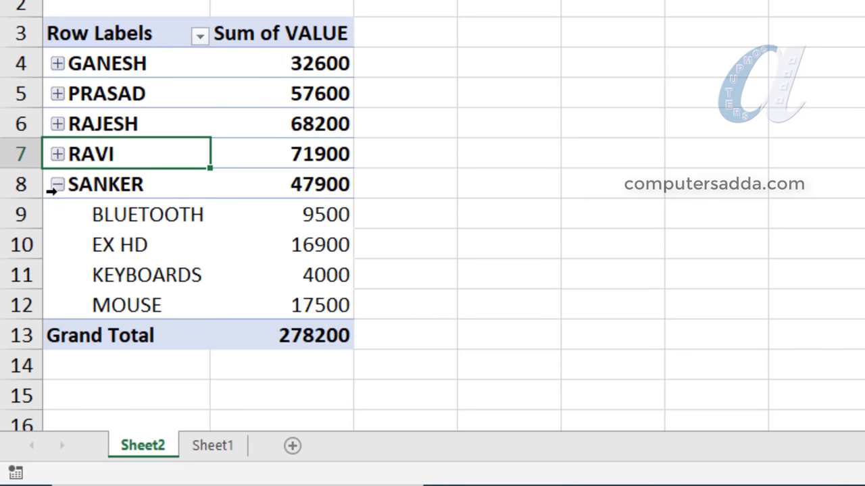
pyautogui.click(58, 185)
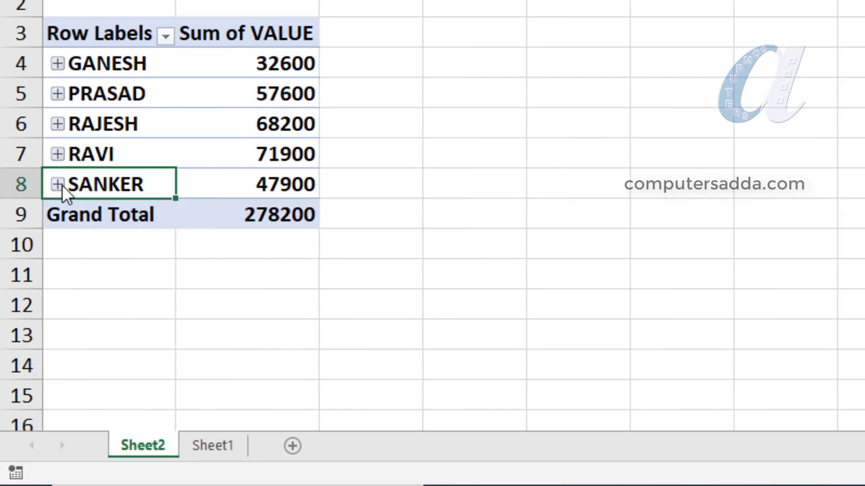
# Replace PRODUCT with PLACE under NAME and select GANESH's four place totals
pyautogui.click(58, 65)
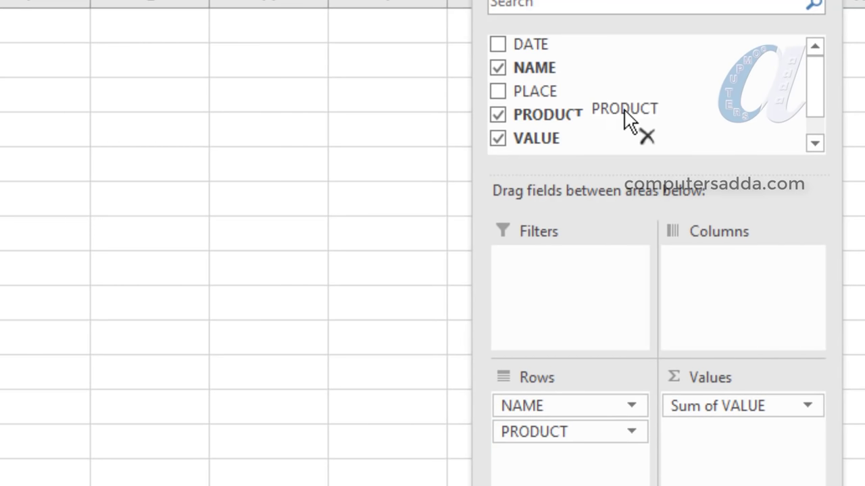
pyautogui.moveTo(532, 434); pyautogui.dragTo(647, 76)
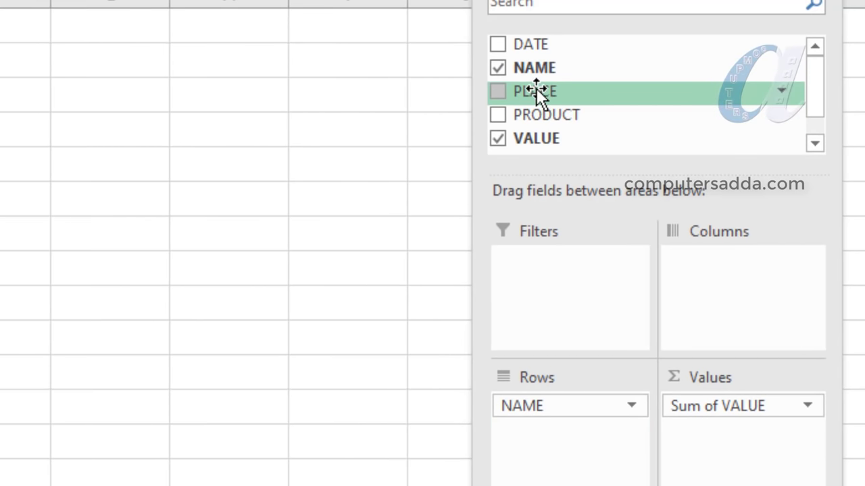
pyautogui.moveTo(536, 89); pyautogui.dragTo(555, 452)
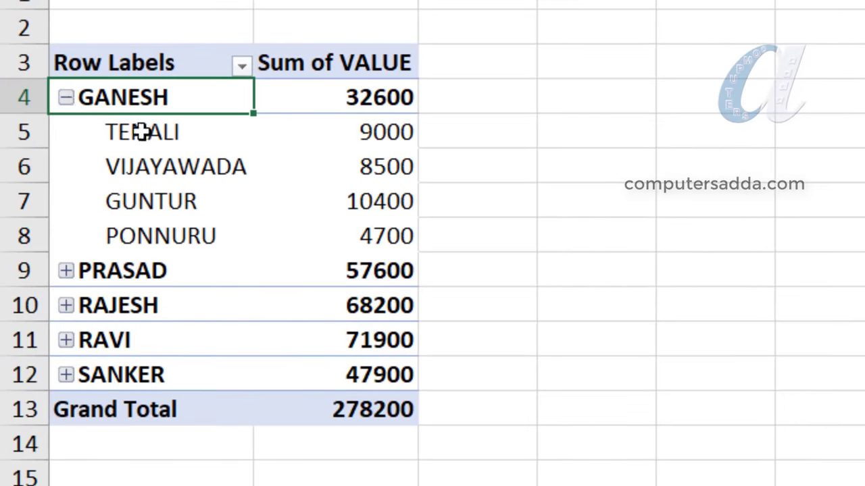
pyautogui.moveTo(139, 136); pyautogui.dragTo(148, 247)
pyautogui.moveTo(377, 130); pyautogui.dragTo(367, 260)
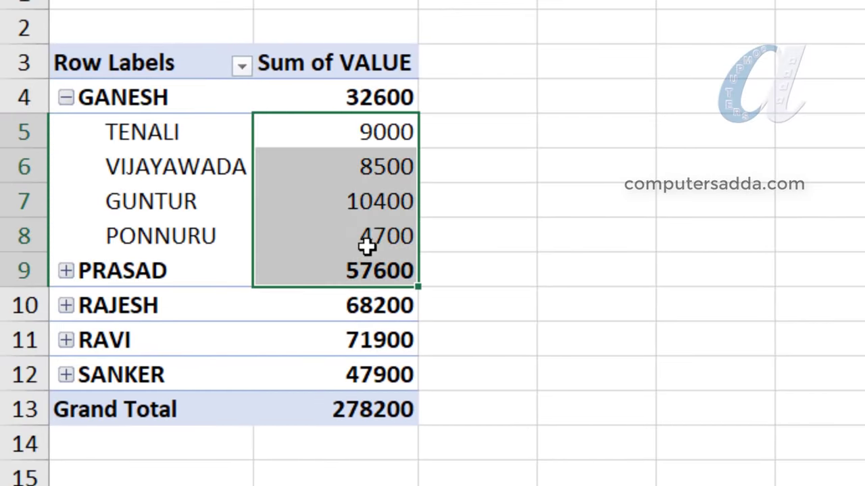
pyautogui.moveTo(350, 139); pyautogui.dragTo(351, 223)
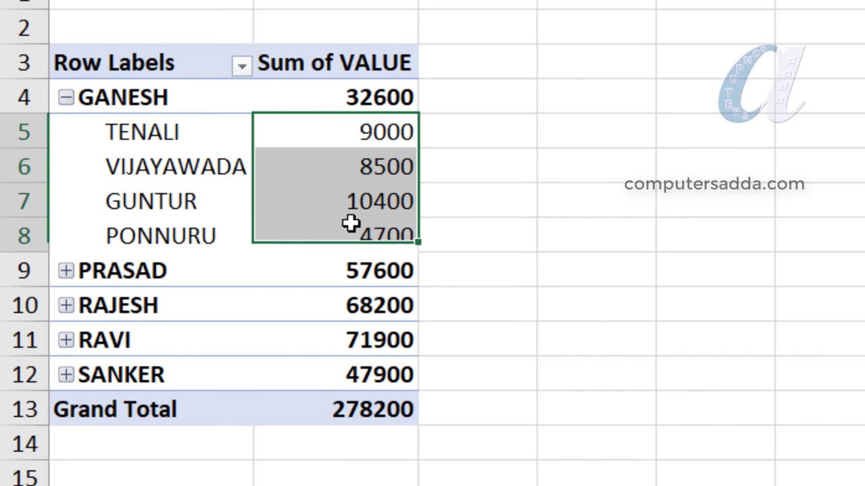
# Collapse GANESH, expand and review RAJESH's places, then collapse RAJESH
pyautogui.click(65, 99)
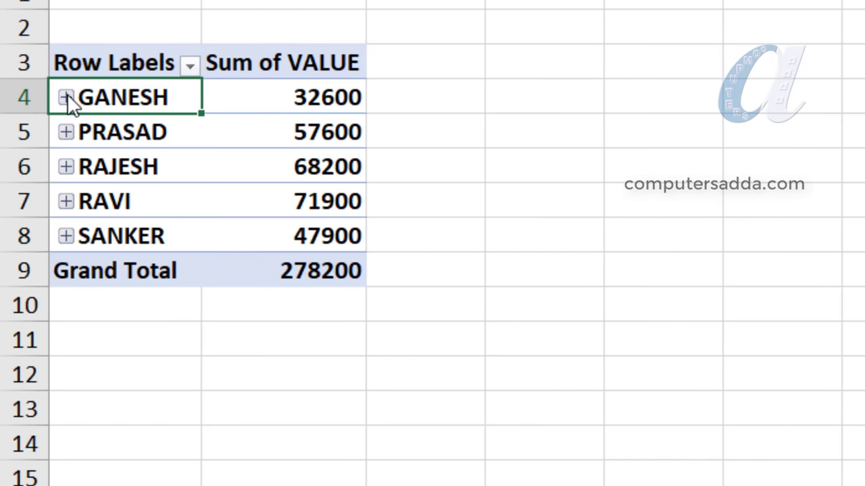
pyautogui.click(66, 167)
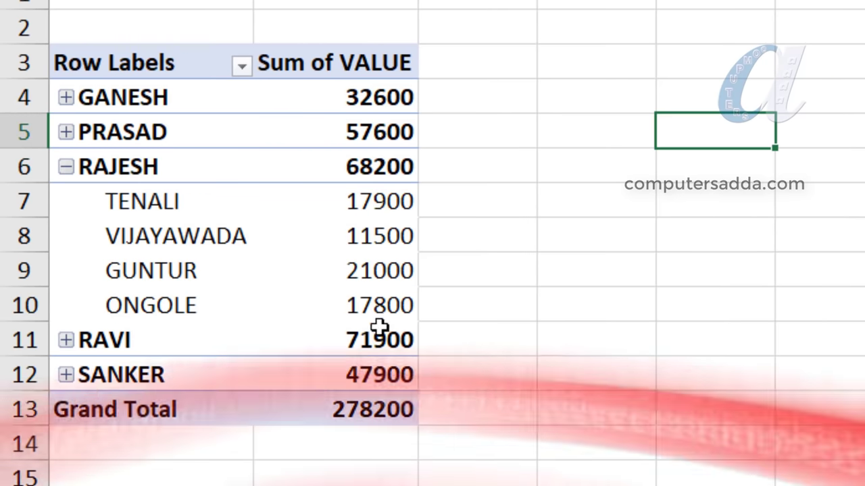
pyautogui.moveTo(119, 205); pyautogui.dragTo(148, 305)
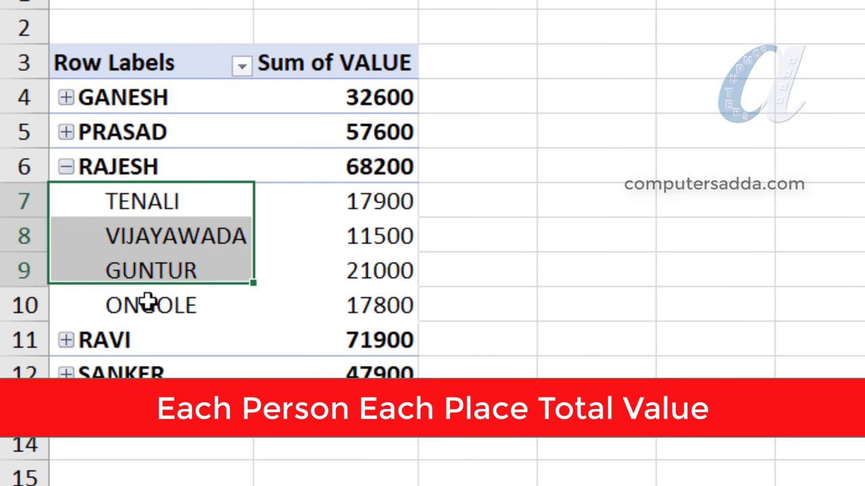
pyautogui.moveTo(374, 201); pyautogui.dragTo(298, 305)
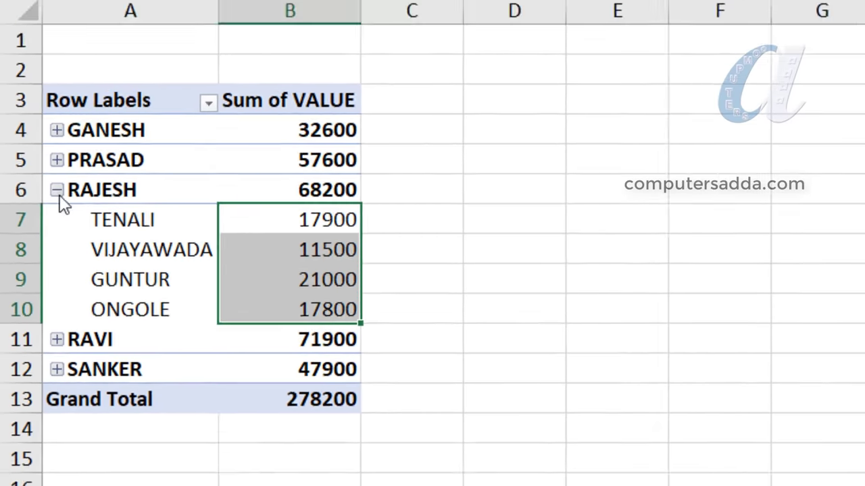
pyautogui.click(33, 249)
pyautogui.click(34, 215)
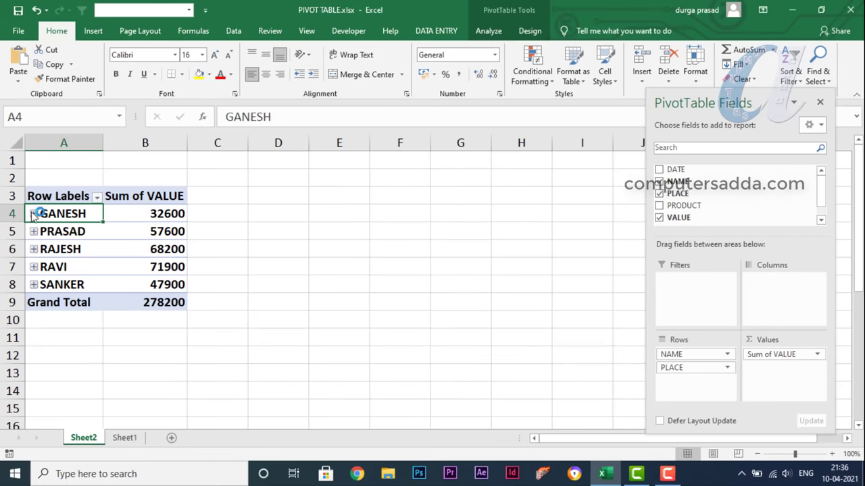
pyautogui.click(128, 438)
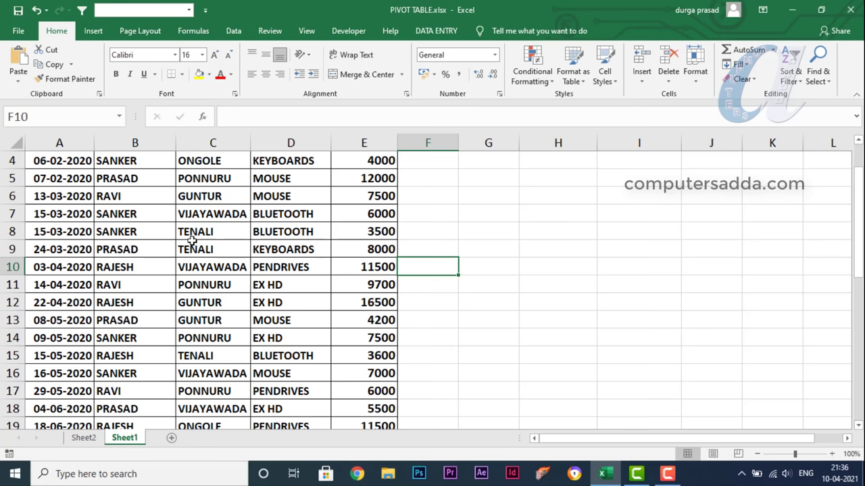
pyautogui.moveTo(198, 232); pyautogui.dragTo(208, 412)
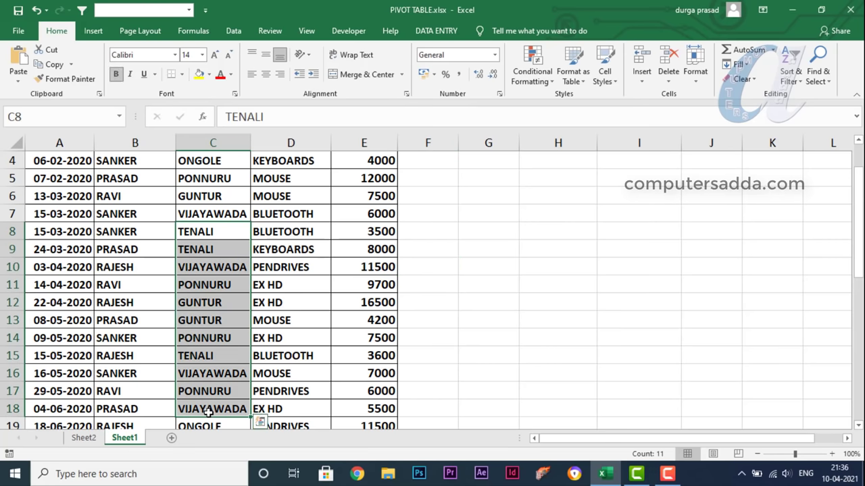
pyautogui.click(83, 439)
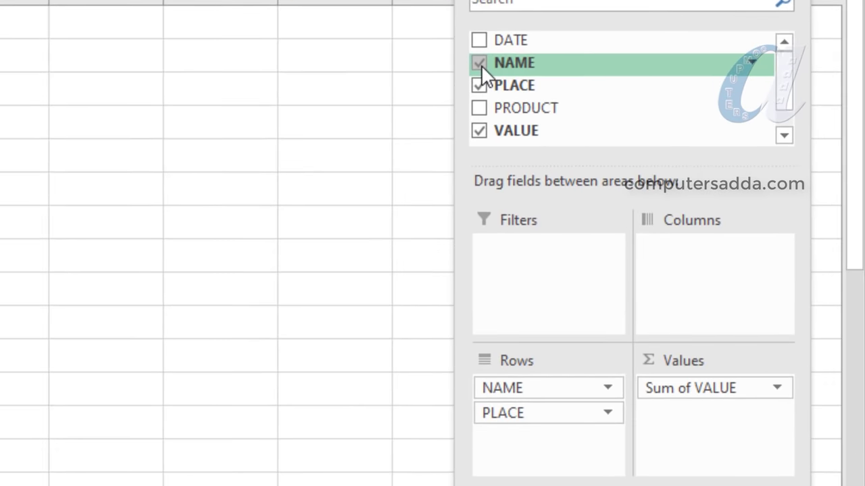
# Remove NAME so the pivot totals VALUE by PLACE, then select the TENALI total 59000
pyautogui.click(478, 62)
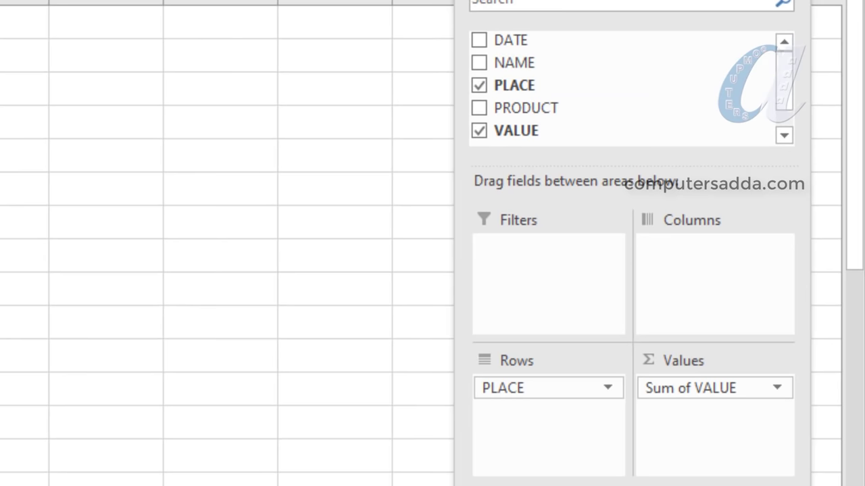
pyautogui.moveTo(309, 126); pyautogui.dragTo(305, 252)
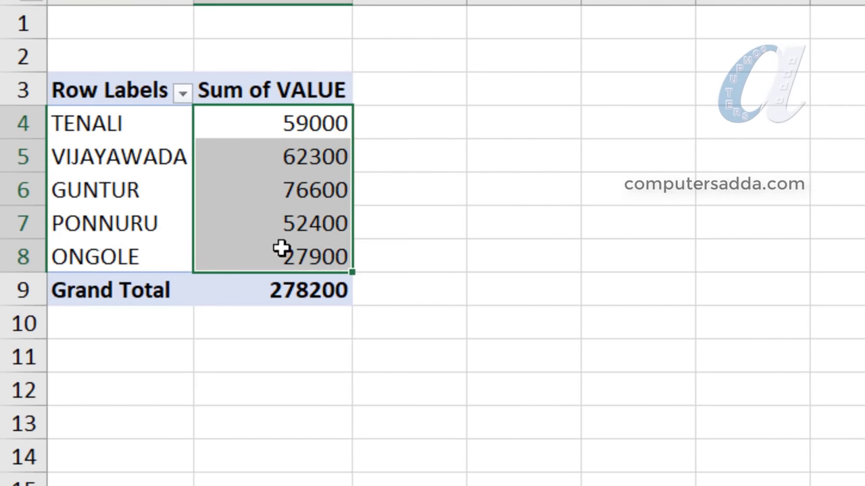
pyautogui.moveTo(281, 237)
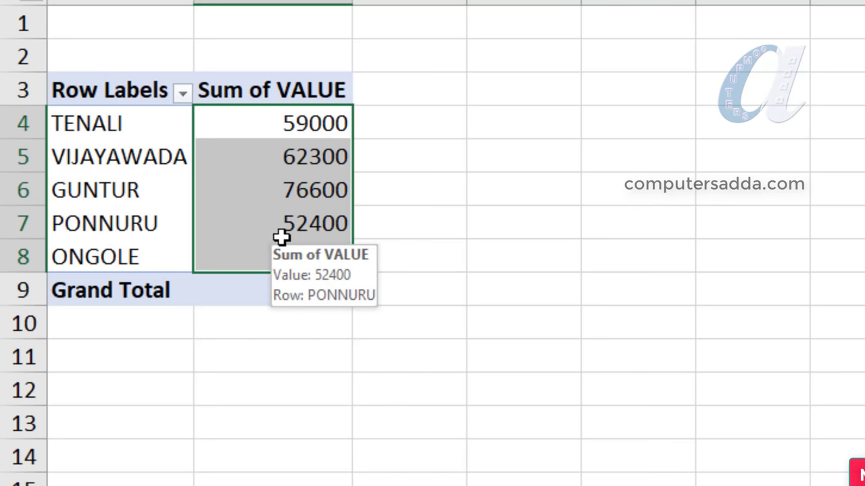
pyautogui.click(282, 122)
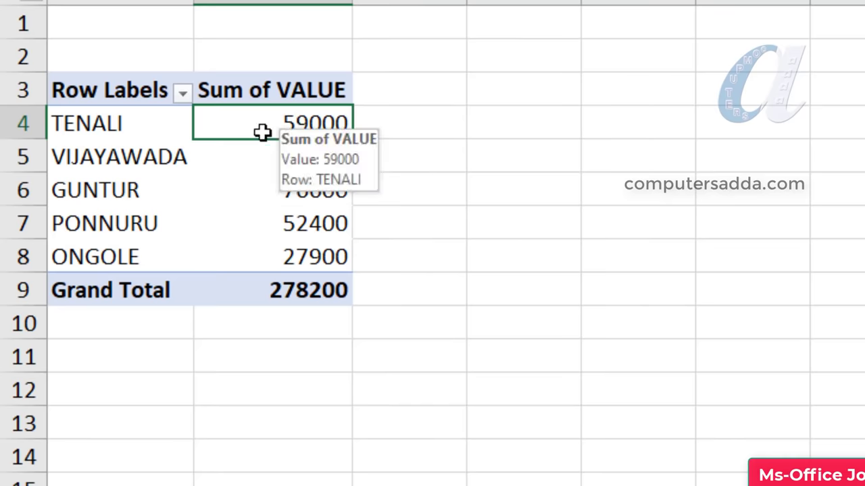
# Drill into the TENALI total to list its nine sales, reviewing the PLACE, NAME and DATE columns
pyautogui.rightClick(307, 126)
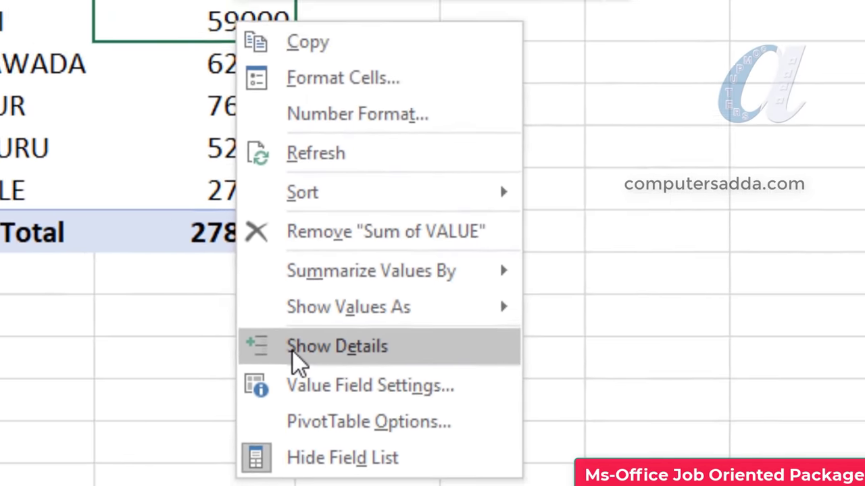
pyautogui.click(297, 347)
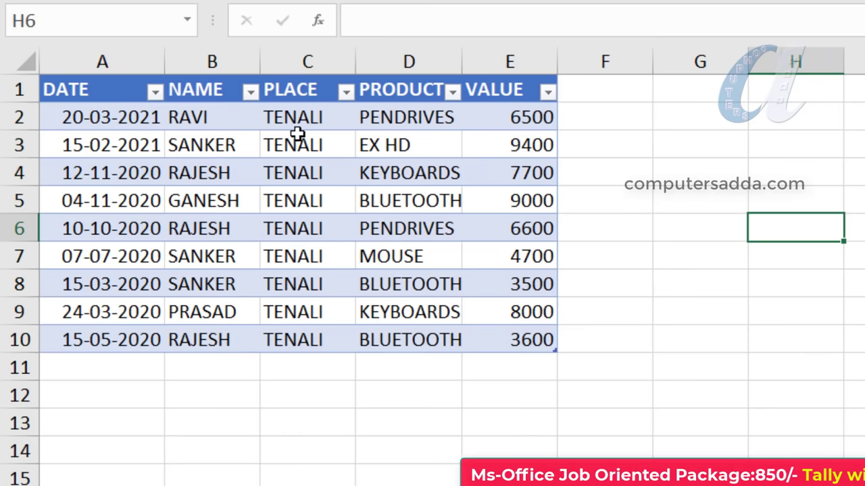
pyautogui.moveTo(290, 116); pyautogui.dragTo(309, 343)
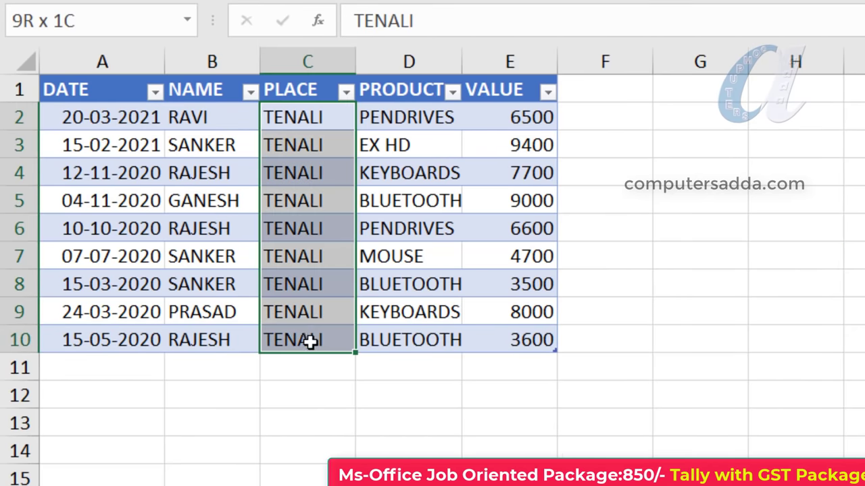
pyautogui.moveTo(198, 120); pyautogui.dragTo(201, 286)
pyautogui.moveTo(101, 120); pyautogui.dragTo(115, 363)
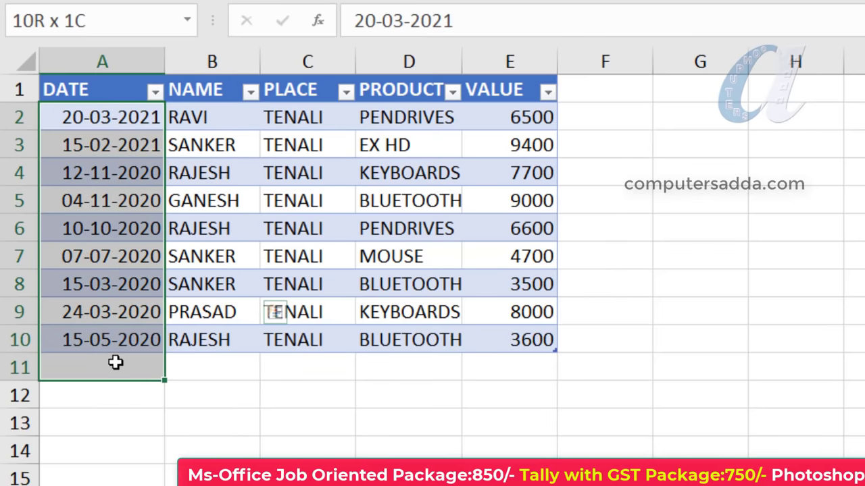
# Review the detail products, then swap PLACE for PRODUCT in the pivot rows
pyautogui.moveTo(420, 121); pyautogui.dragTo(419, 339)
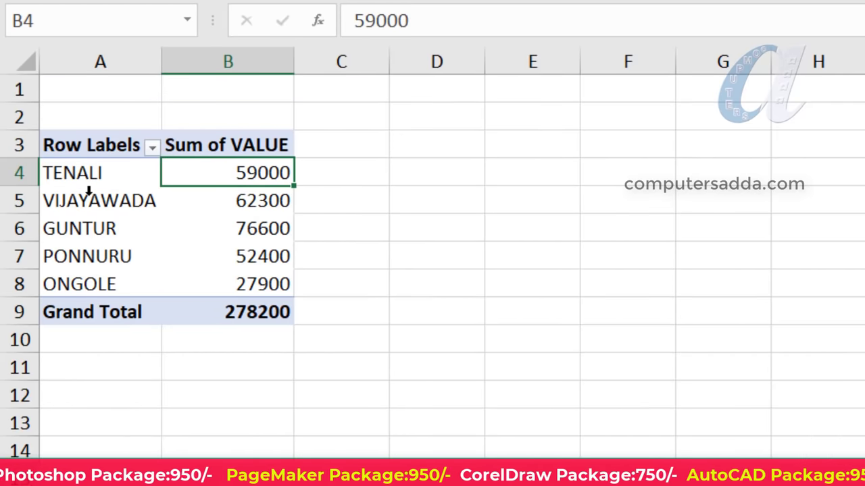
pyautogui.click(582, 136)
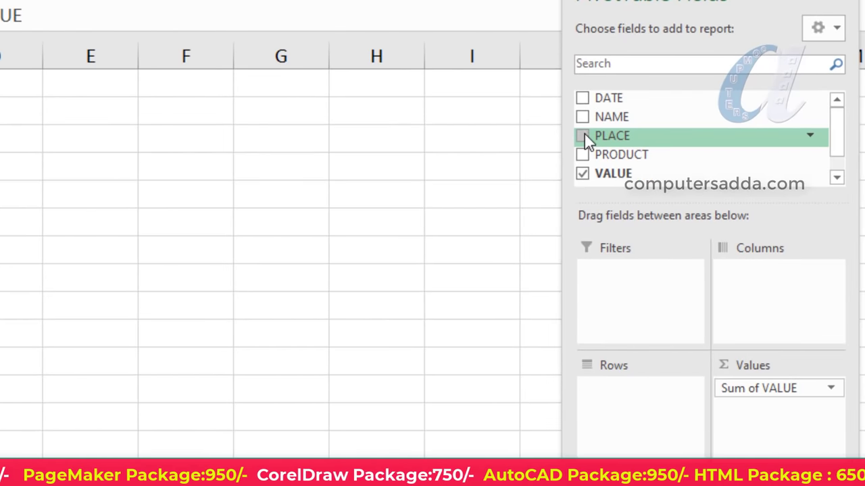
pyautogui.click(583, 155)
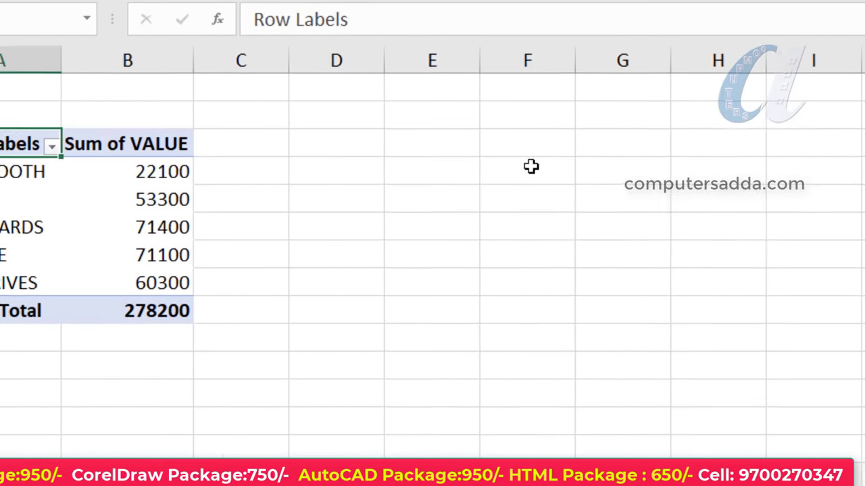
# Check the KEYBOARDS 71400 total and widen column A so the detail table's dates display fully
pyautogui.click(146, 228)
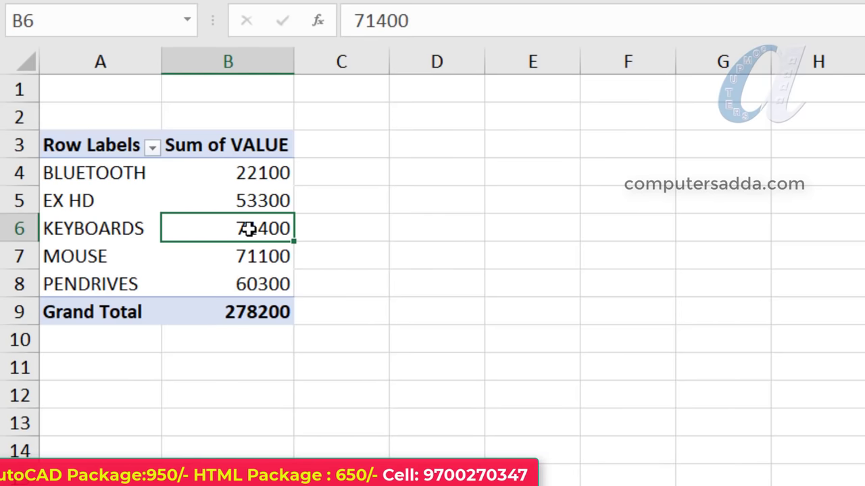
pyautogui.rightClick(248, 228)
pyautogui.press('Escape')
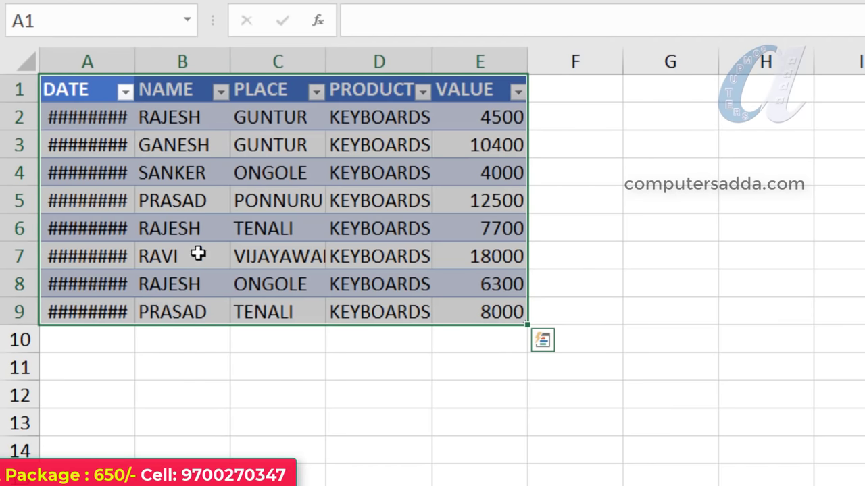
pyautogui.doubleClick(134, 62)
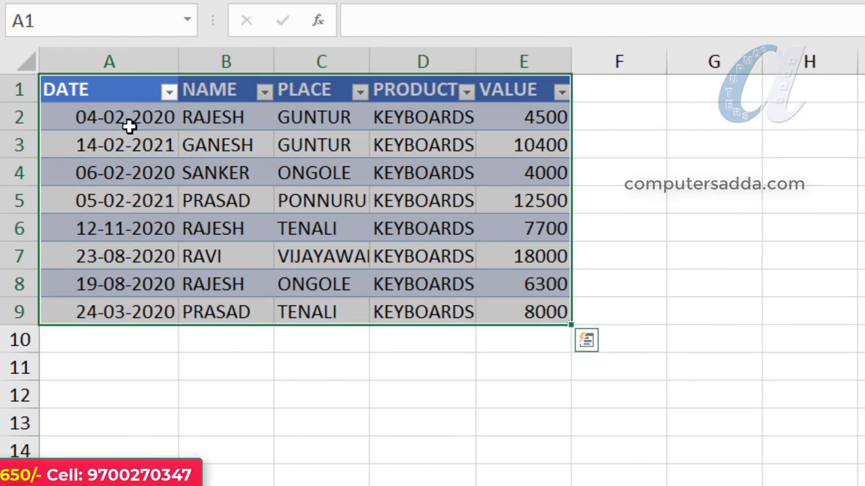
pyautogui.moveTo(79, 117); pyautogui.dragTo(513, 340)
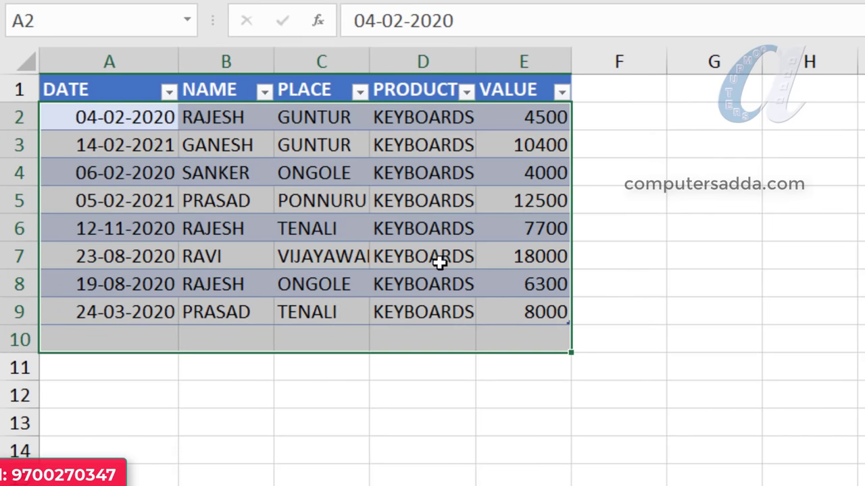
pyautogui.moveTo(91, 119); pyautogui.dragTo(529, 311)
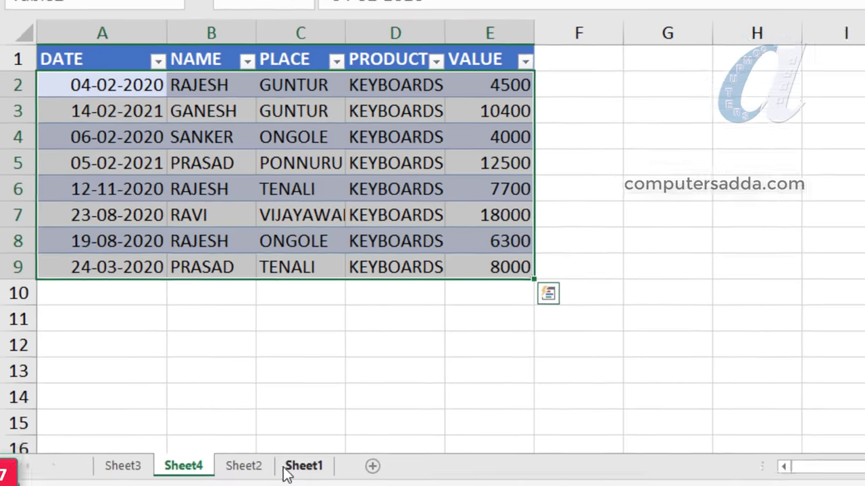
# Flip between Sheet1, Sheet2, Sheet3 and Sheet4 to review the sales data
pyautogui.click(294, 437)
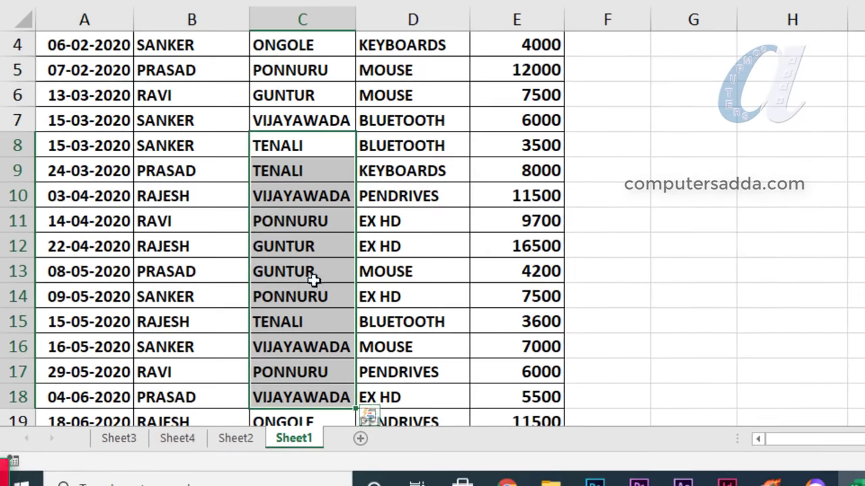
pyautogui.click(240, 441)
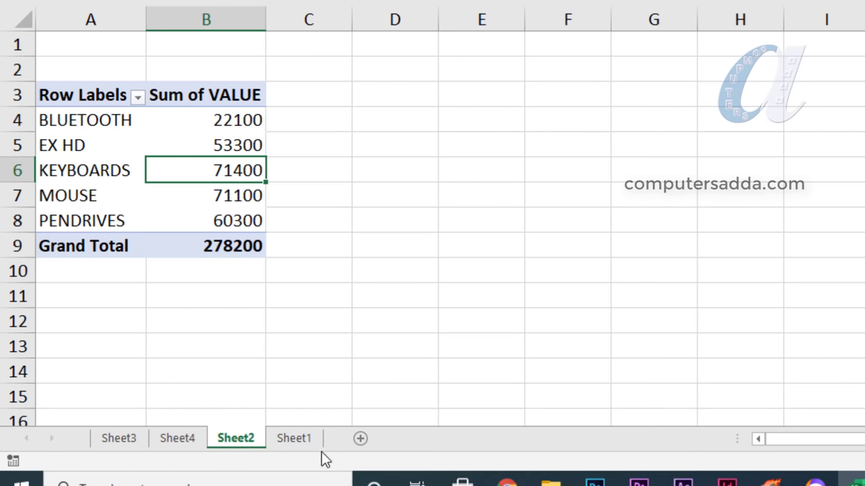
pyautogui.click(119, 442)
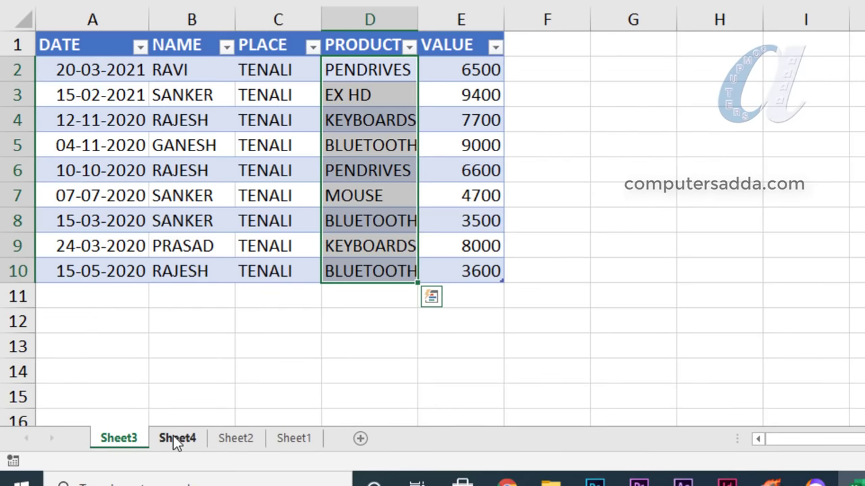
pyautogui.click(174, 437)
pyautogui.click(231, 437)
pyautogui.click(134, 438)
pyautogui.click(179, 437)
pyautogui.click(296, 437)
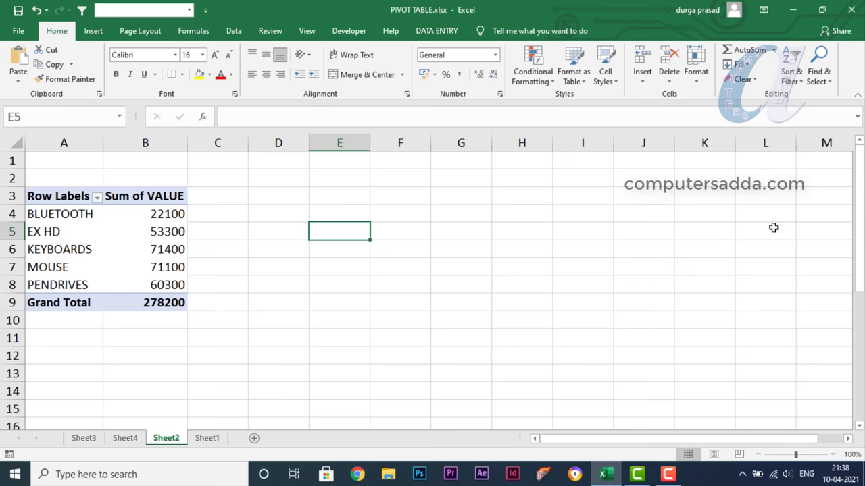
# Select pivot values such as 22100 to bring up the PivotTable Fields pane
pyautogui.moveTo(149, 232)
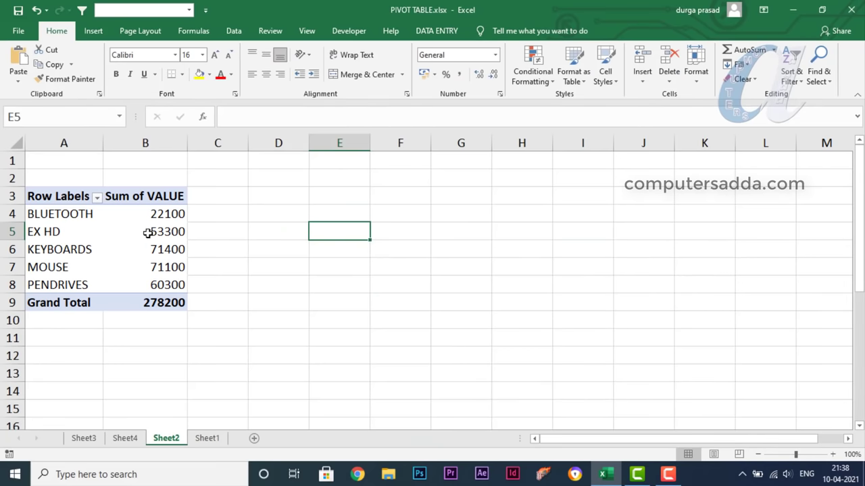
pyautogui.click(150, 232)
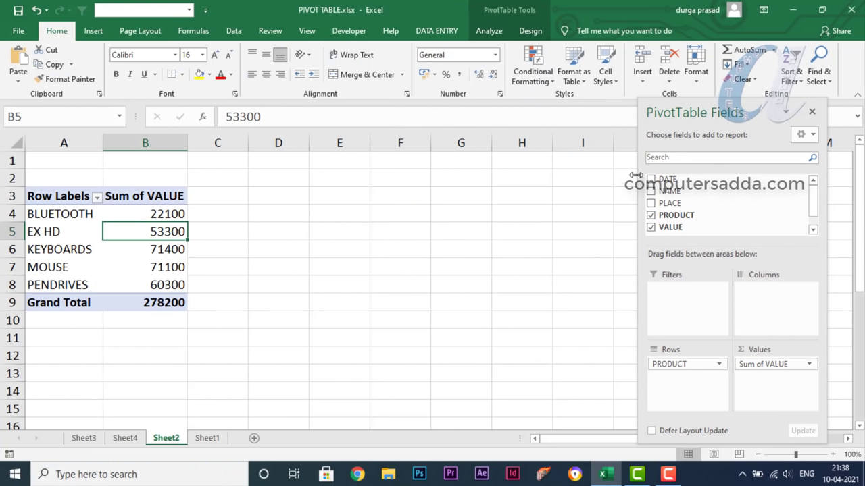
pyautogui.click(250, 304)
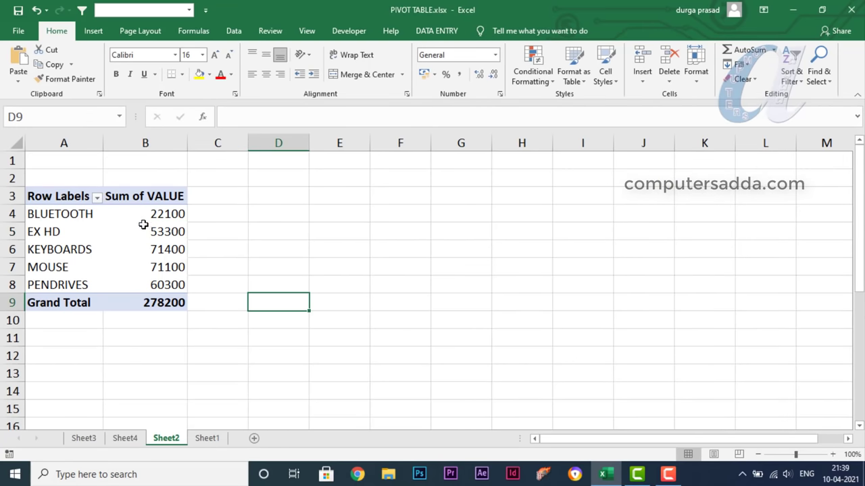
pyautogui.click(47, 250)
pyautogui.click(161, 221)
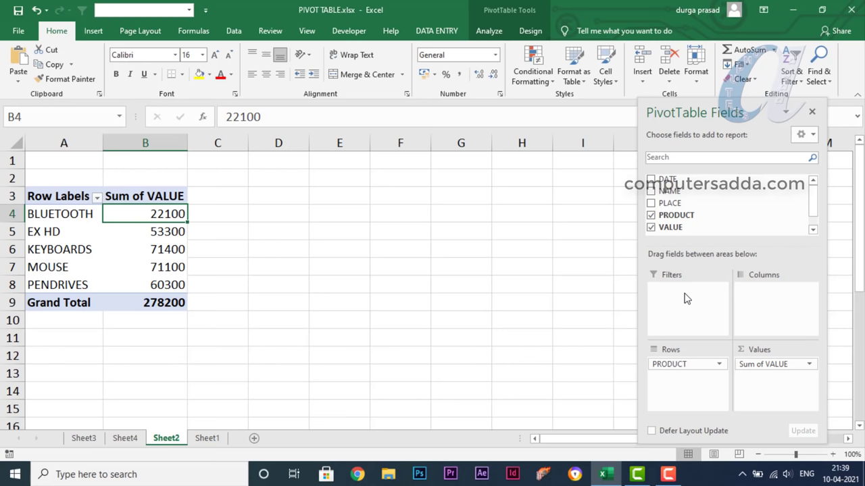
# On Sheet1, point out the NAME, PLACE, PRODUCT and DATE source columns
pyautogui.click(207, 438)
pyautogui.scroll(1, 145, 311)
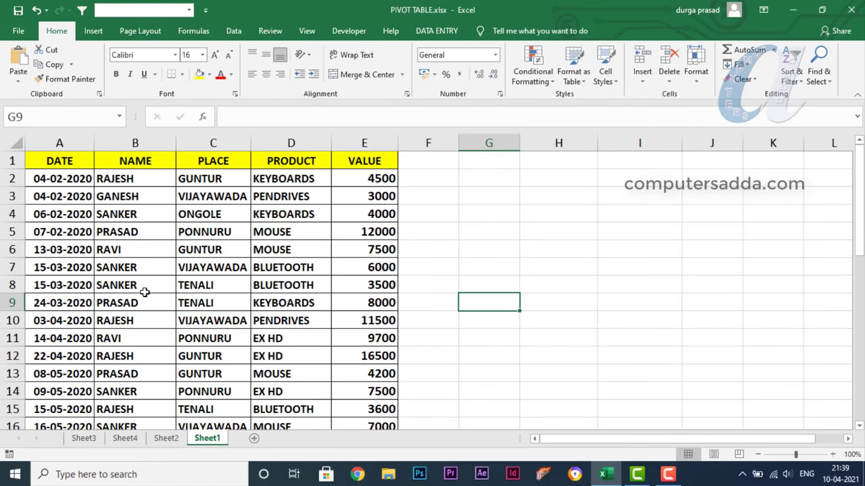
pyautogui.moveTo(127, 183); pyautogui.dragTo(142, 303)
pyautogui.moveTo(203, 196); pyautogui.dragTo(203, 302)
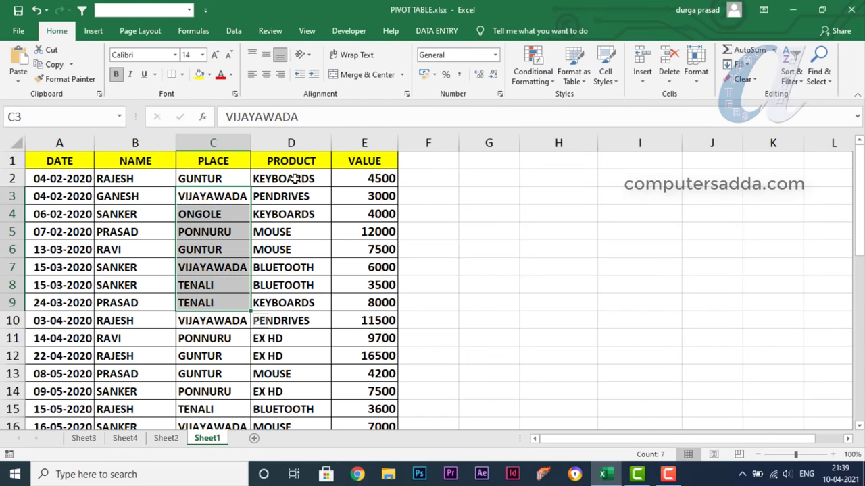
pyautogui.moveTo(295, 180); pyautogui.dragTo(296, 390)
pyautogui.moveTo(61, 177); pyautogui.dragTo(61, 368)
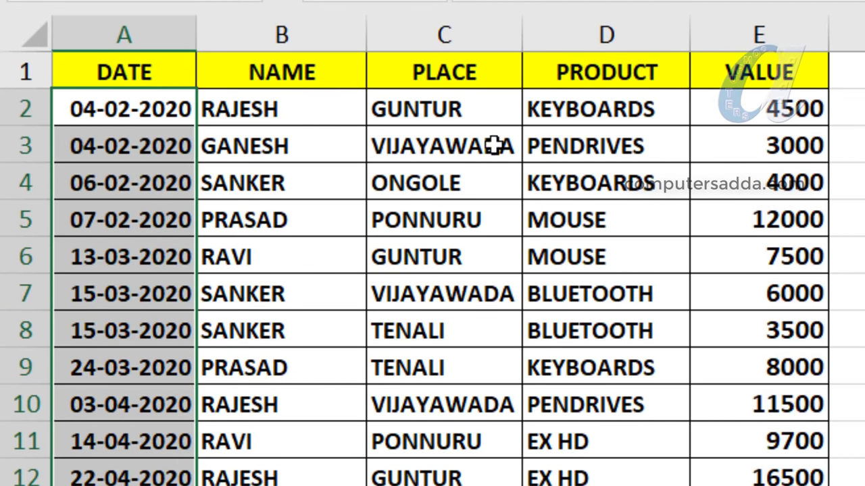
pyautogui.scroll(-5, 122, 456)
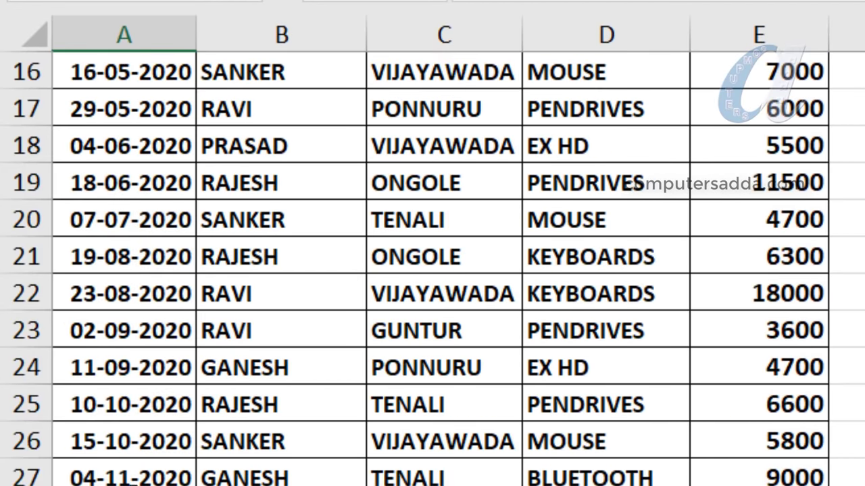
pyautogui.scroll(-5, 136, 483)
pyautogui.scroll(8, 145, 446)
pyautogui.scroll(2, 155, 405)
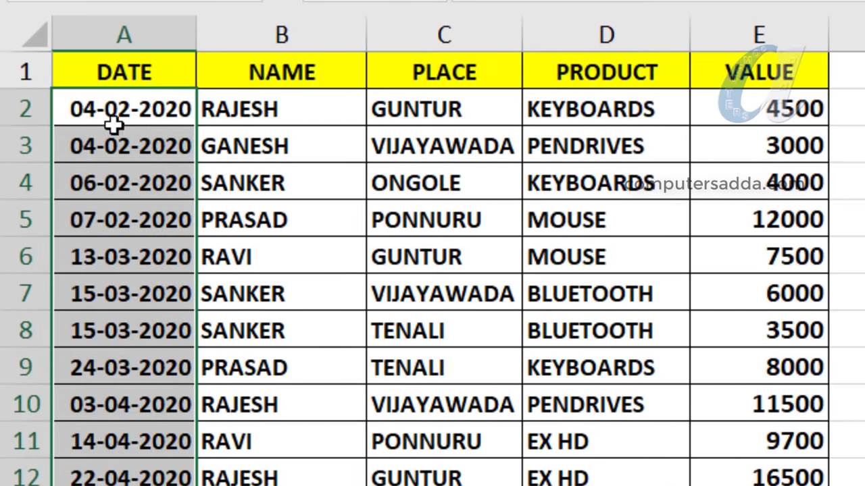
pyautogui.moveTo(113, 105); pyautogui.dragTo(125, 481)
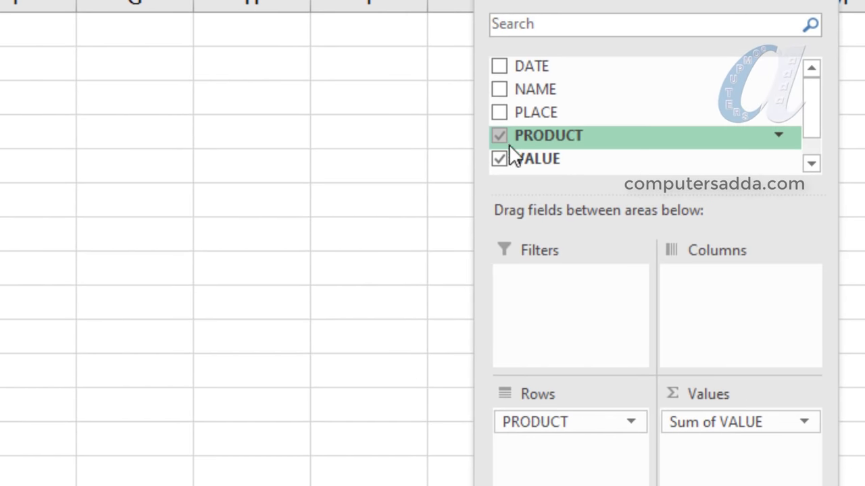
# Replace PRODUCT with DATE in the rows, briefly expanding 2020 and Qtr1 before collapsing them
pyautogui.click(498, 135)
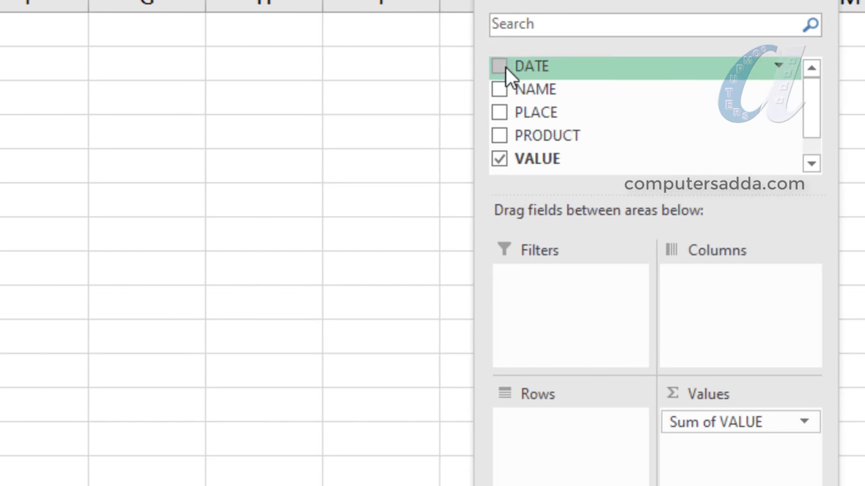
pyautogui.moveTo(519, 71); pyautogui.dragTo(542, 448)
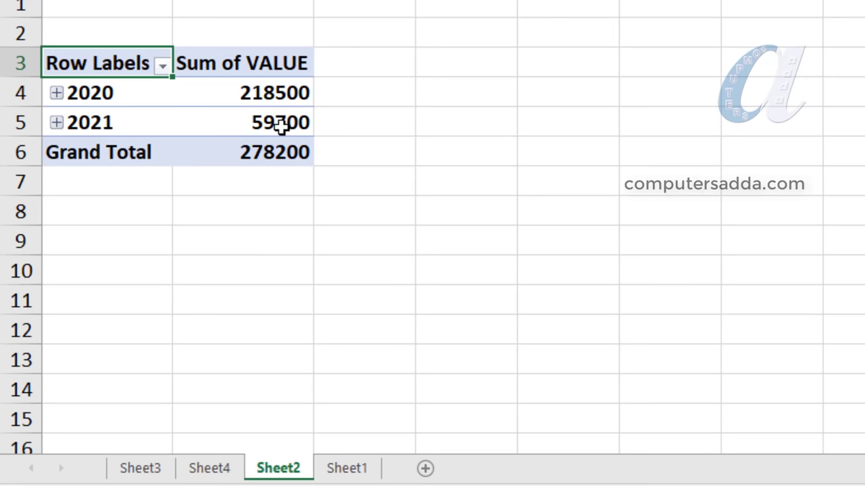
pyautogui.click(57, 94)
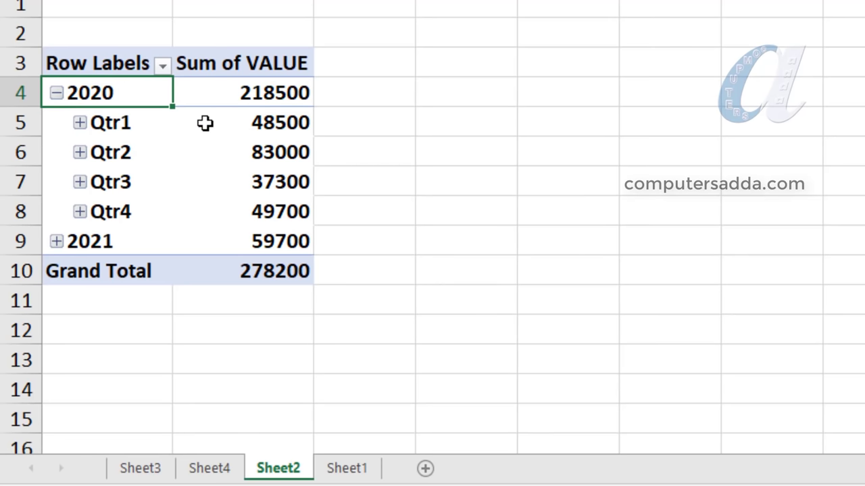
pyautogui.moveTo(228, 125)
pyautogui.click(79, 123)
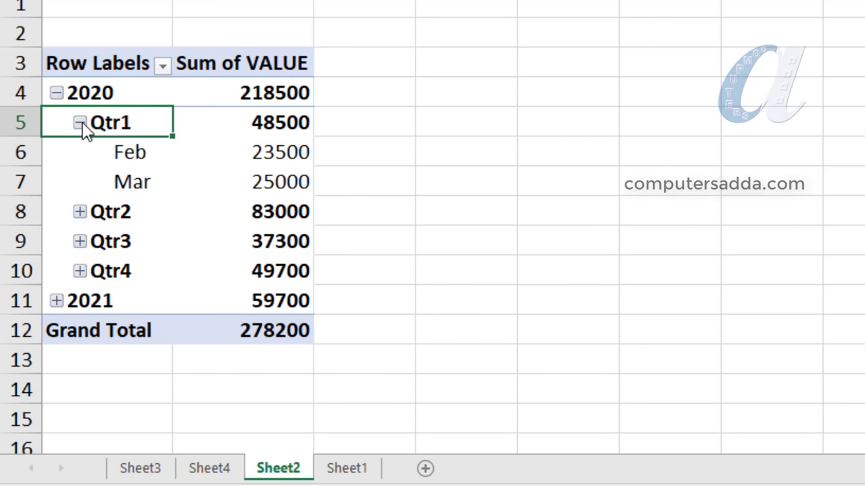
pyautogui.click(80, 123)
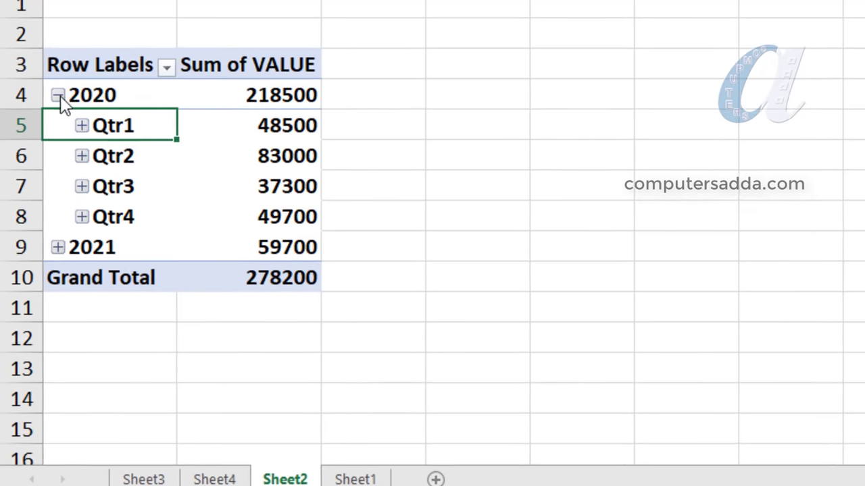
pyautogui.click(56, 94)
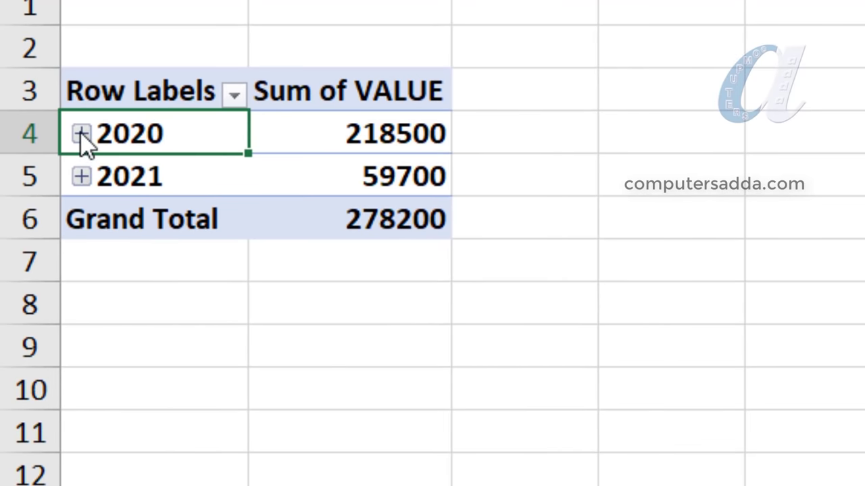
# Regroup the pivot dates by months and years in the Grouping dialog
pyautogui.rightClick(83, 135)
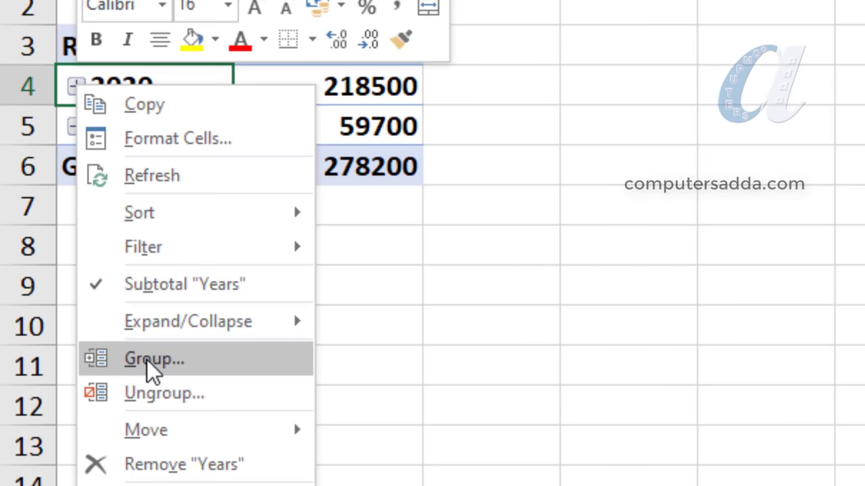
pyautogui.click(147, 359)
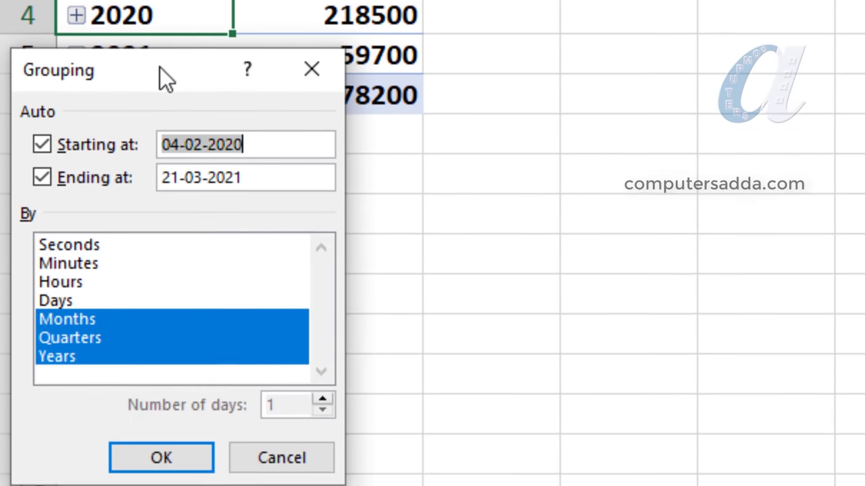
pyautogui.moveTo(169, 143); pyautogui.dragTo(574, 30)
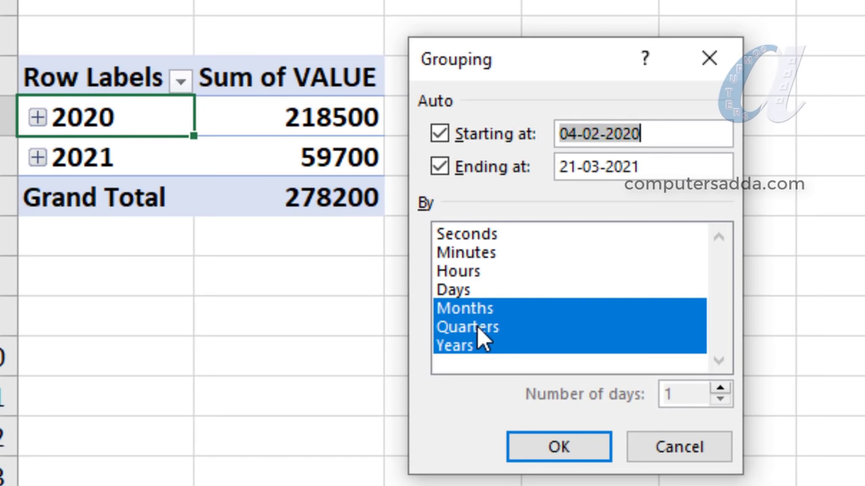
pyautogui.click(477, 326)
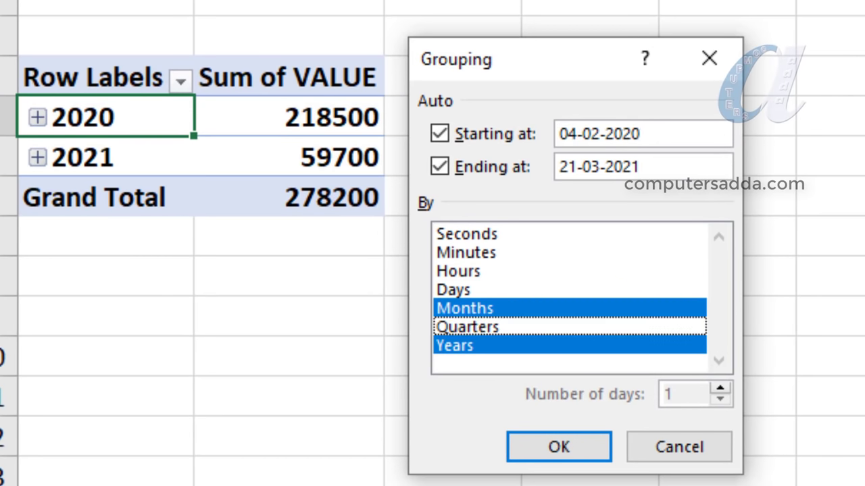
pyautogui.click(462, 272)
pyautogui.click(466, 290)
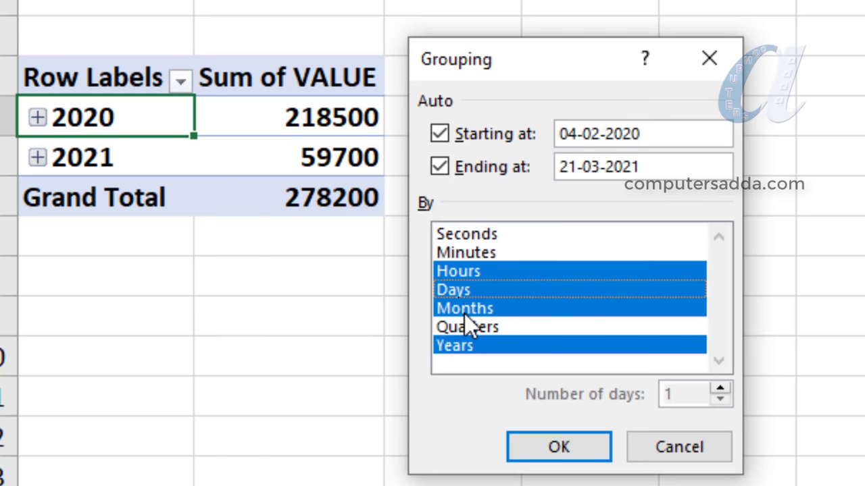
pyautogui.click(464, 325)
pyautogui.click(465, 290)
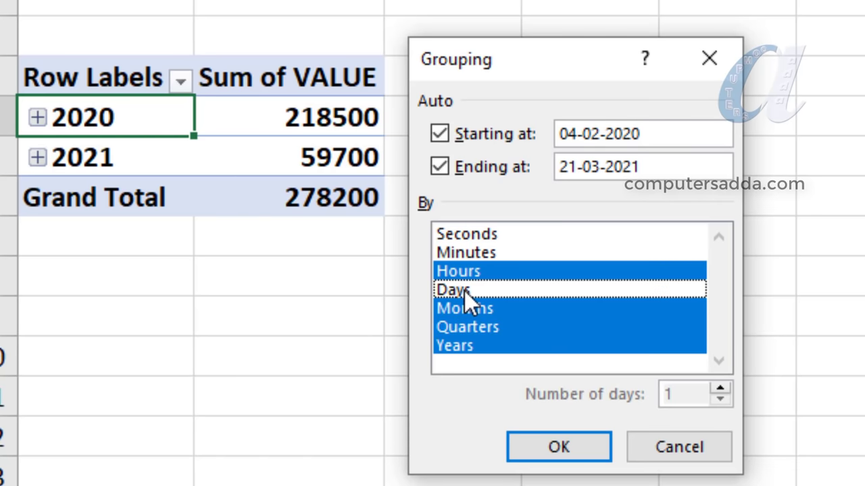
pyautogui.click(472, 275)
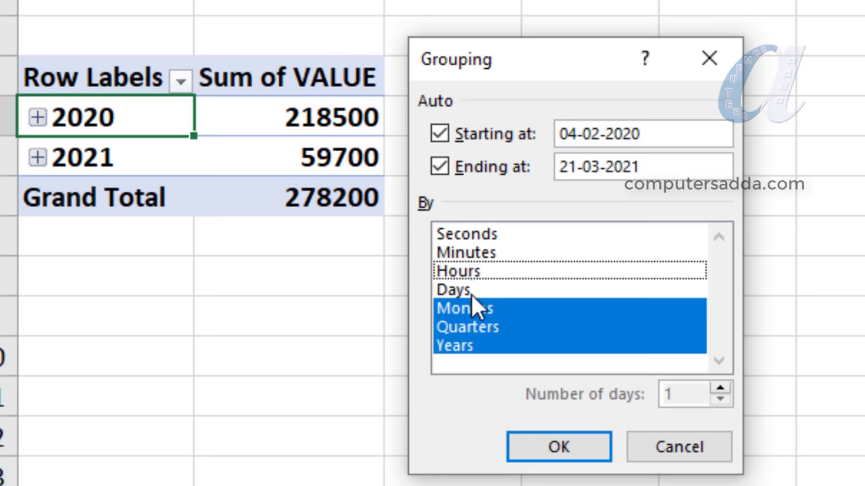
pyautogui.click(471, 331)
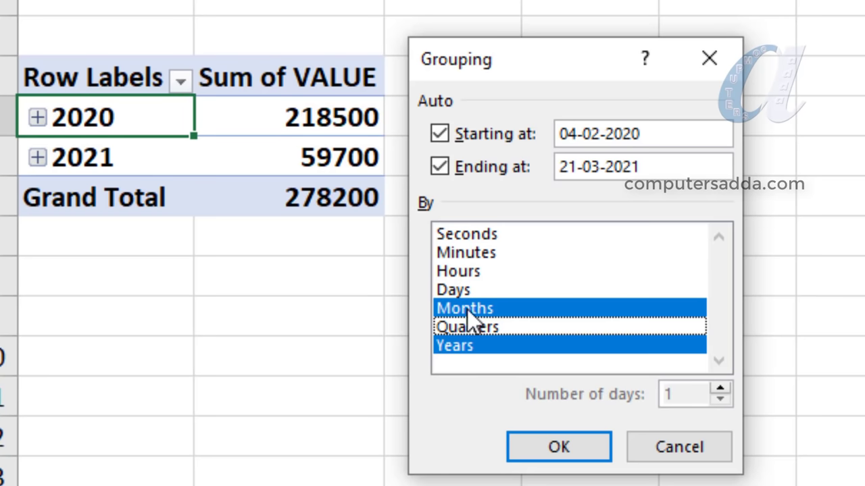
pyautogui.click(559, 447)
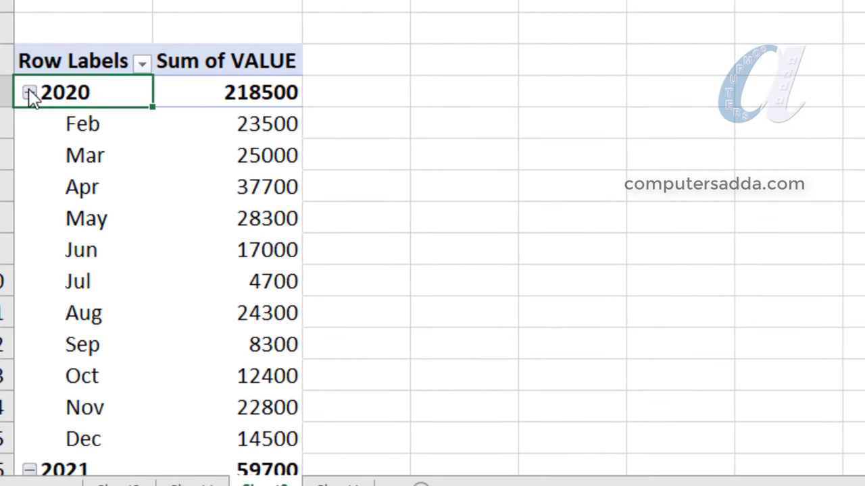
# Expand 2020 and 2021 to review the monthly labels and values, then collapse both
pyautogui.click(30, 92)
pyautogui.click(30, 93)
pyautogui.scroll(-1, 106, 129)
pyautogui.scroll(-3, 106, 129)
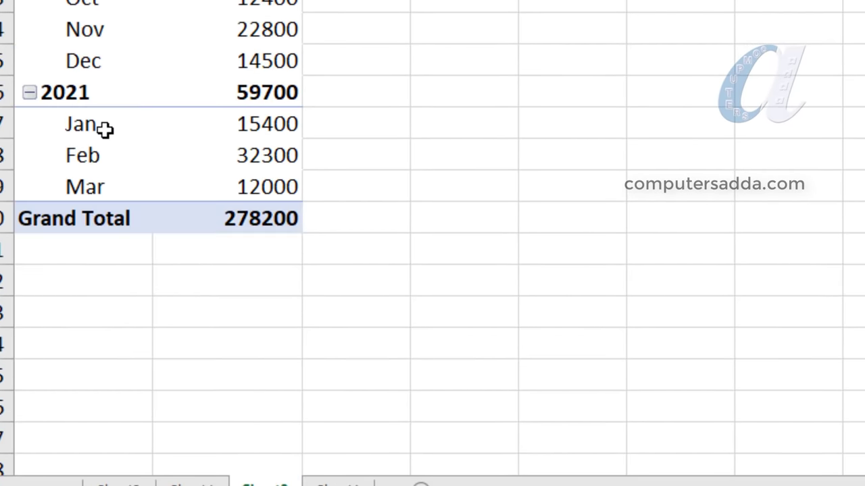
pyautogui.scroll(4, 101, 135)
pyautogui.moveTo(85, 125); pyautogui.dragTo(95, 440)
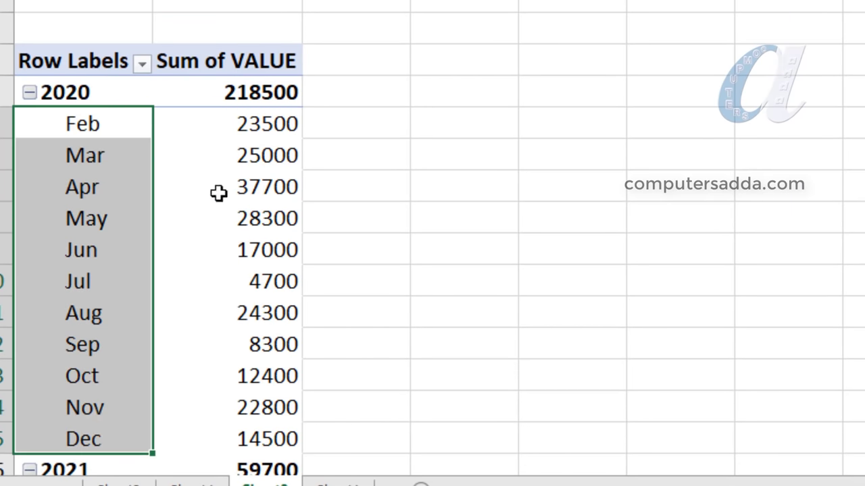
pyautogui.moveTo(248, 125); pyautogui.dragTo(249, 436)
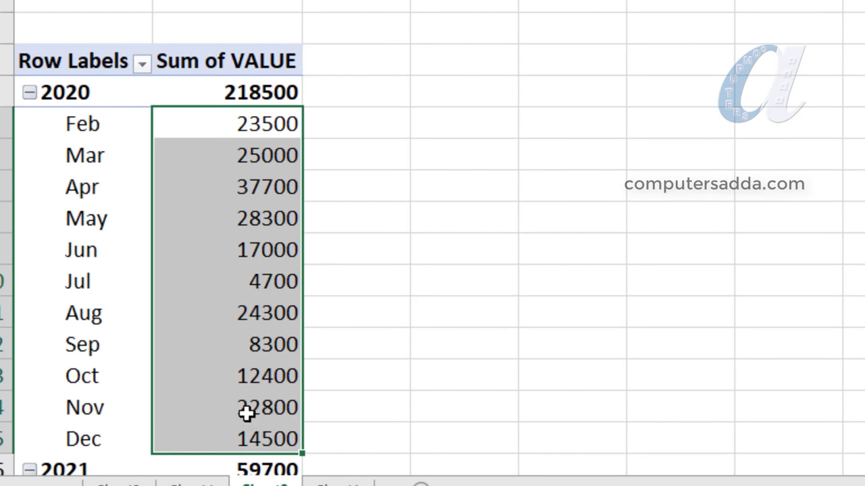
pyautogui.click(30, 94)
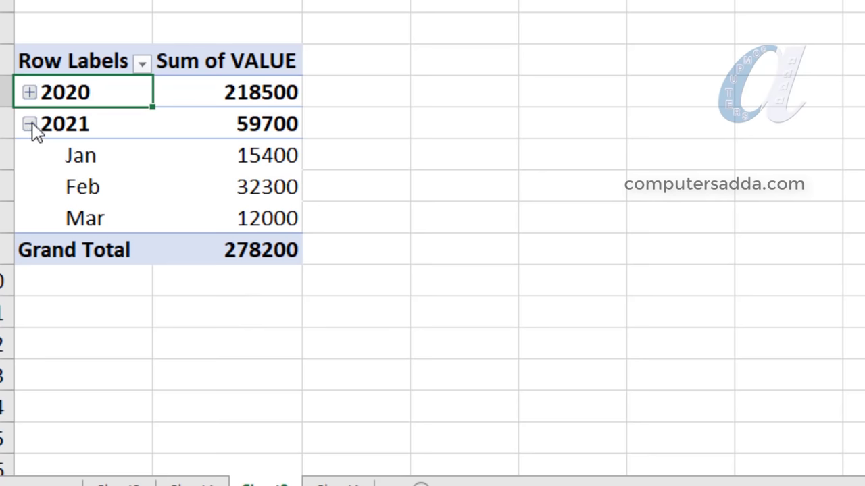
pyautogui.click(29, 124)
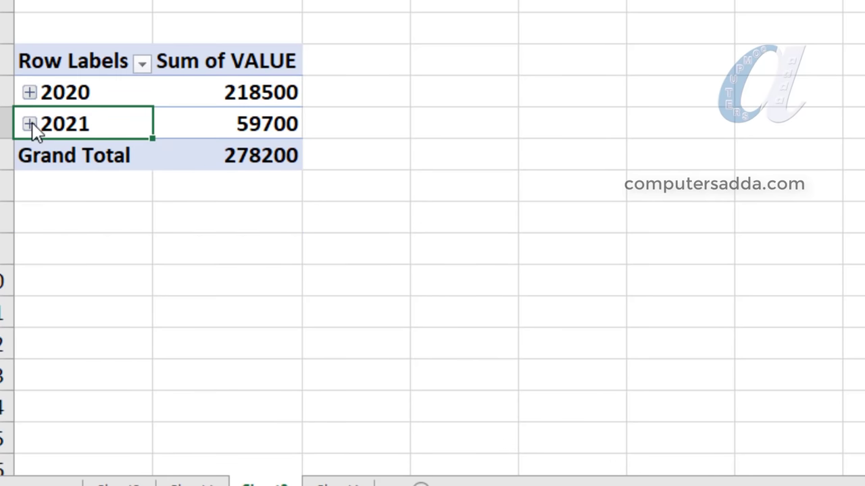
pyautogui.click(29, 125)
pyautogui.click(30, 124)
pyautogui.click(30, 93)
pyautogui.click(29, 93)
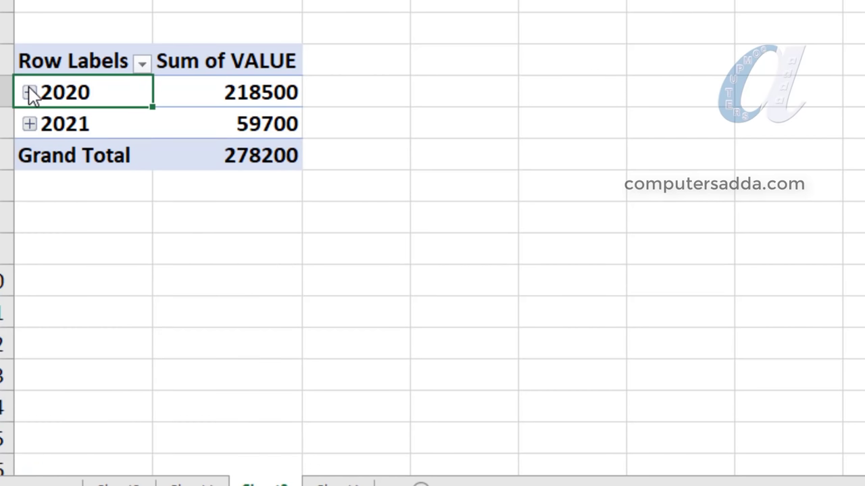
# Regroup the dates by quarters and years, then collapse the 2020 and 2021 quarters
pyautogui.rightClick(30, 91)
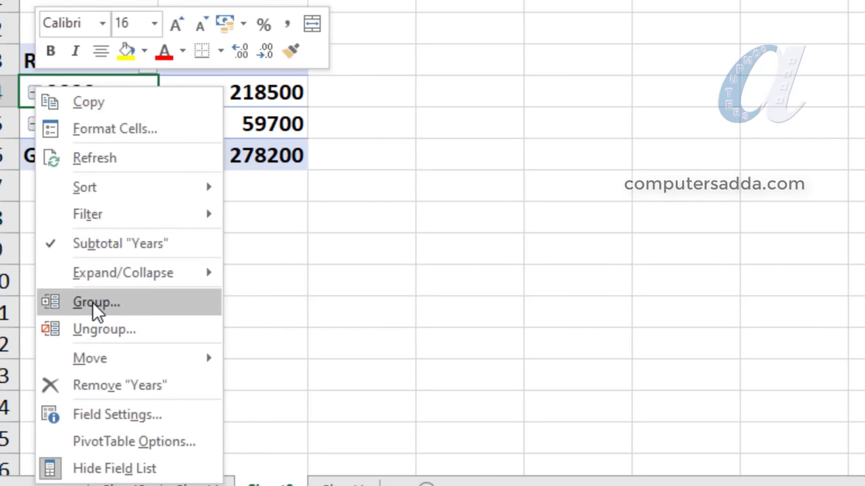
pyautogui.click(46, 305)
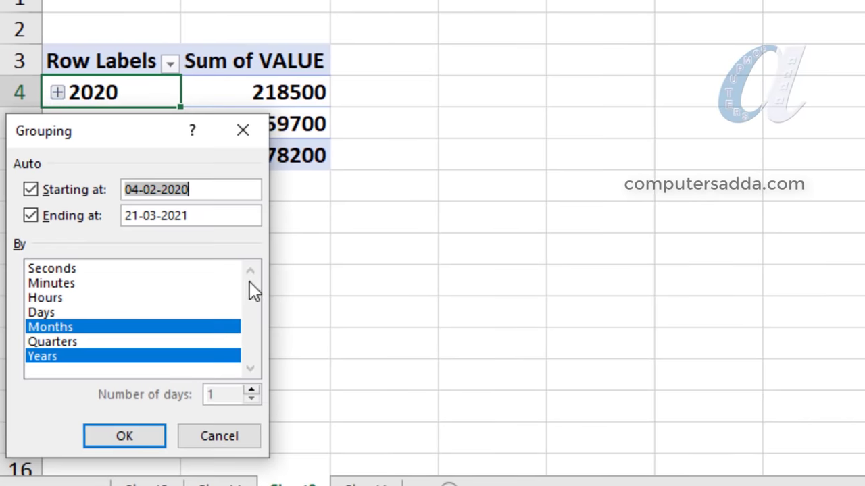
pyautogui.click(48, 342)
pyautogui.click(53, 325)
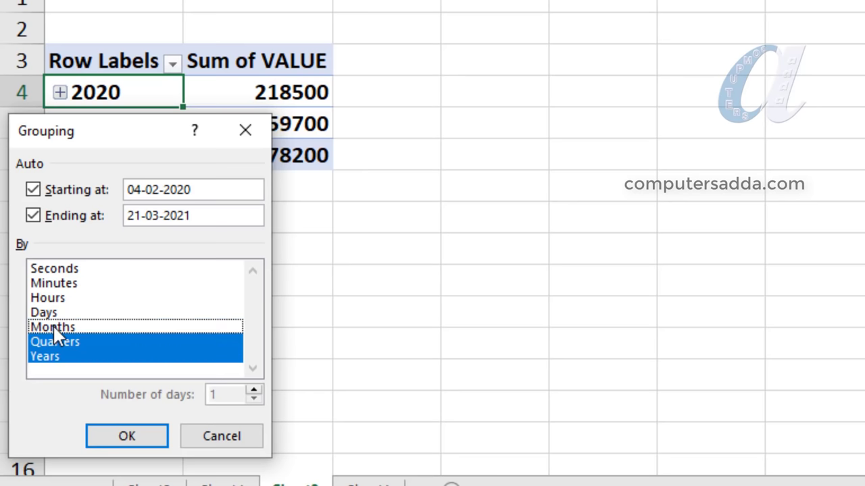
pyautogui.click(110, 434)
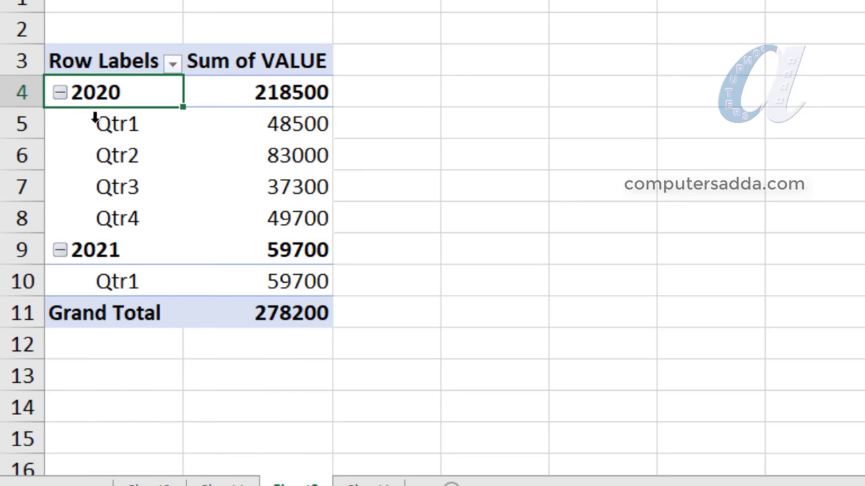
pyautogui.click(60, 93)
pyautogui.click(60, 92)
pyautogui.click(59, 93)
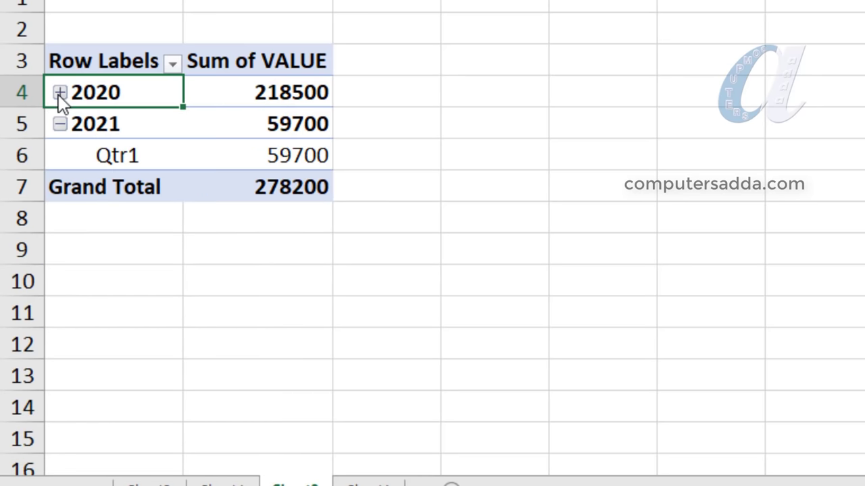
pyautogui.click(60, 123)
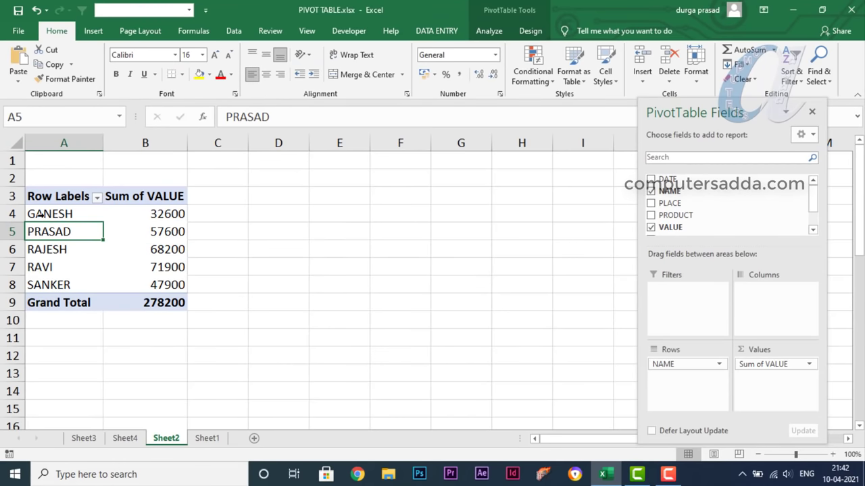
pyautogui.moveTo(45, 214)
pyautogui.mouseDown()
pyautogui.moveTo(93, 247)
pyautogui.moveTo(112, 284)
pyautogui.mouseUp()
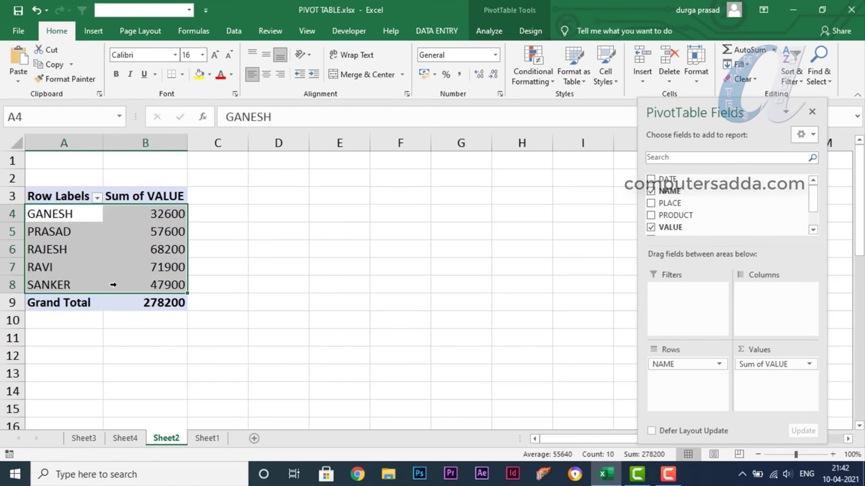
pyautogui.moveTo(54, 215); pyautogui.dragTo(58, 285)
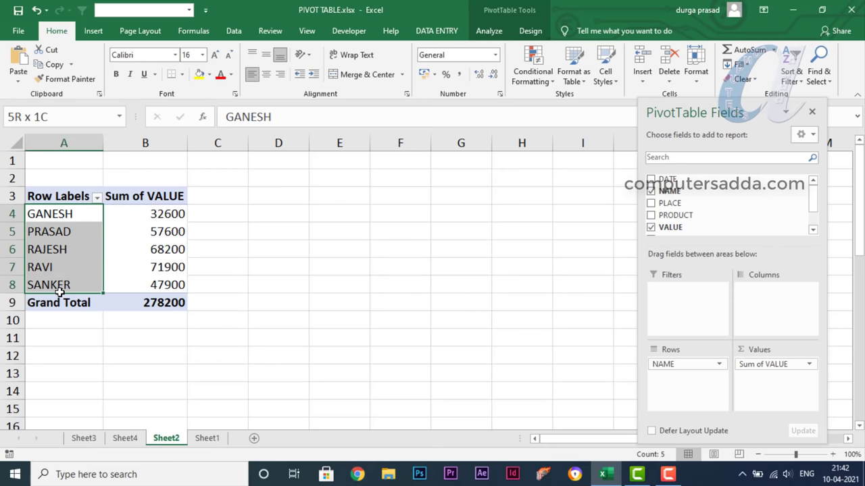
pyautogui.moveTo(147, 214); pyautogui.dragTo(151, 285)
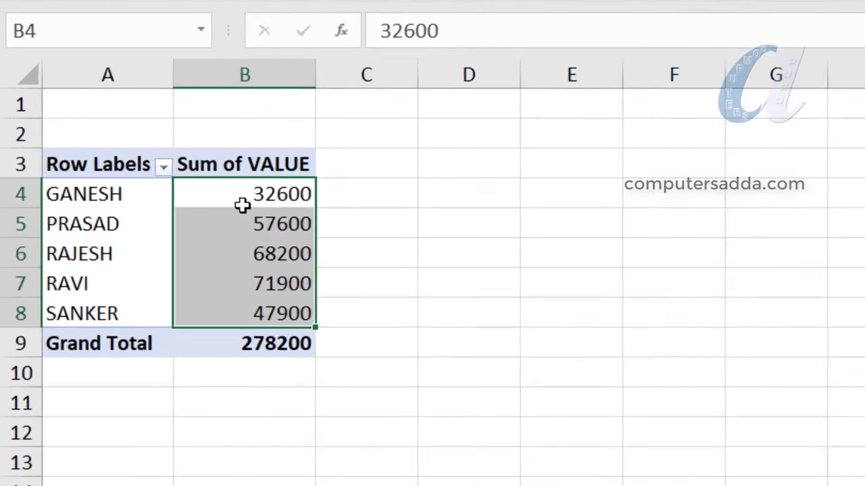
pyautogui.moveTo(149, 213); pyautogui.dragTo(149, 231)
pyautogui.moveTo(330, 177); pyautogui.dragTo(334, 338)
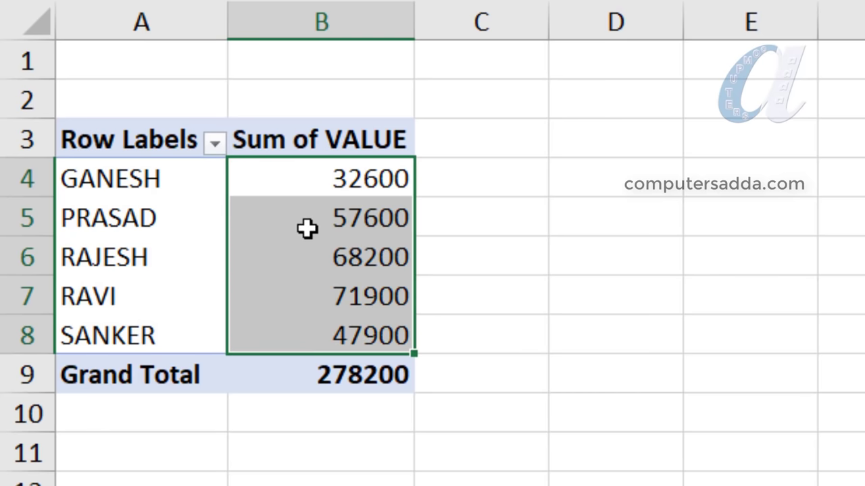
pyautogui.moveTo(306, 224)
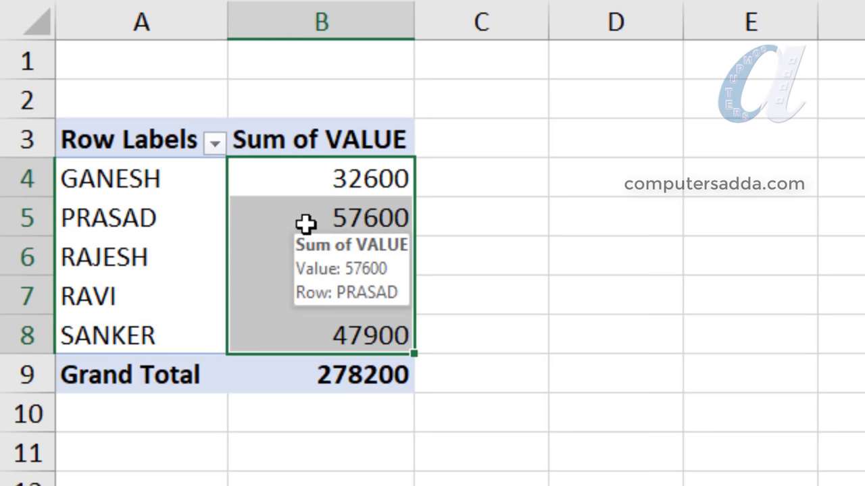
pyautogui.click(320, 179)
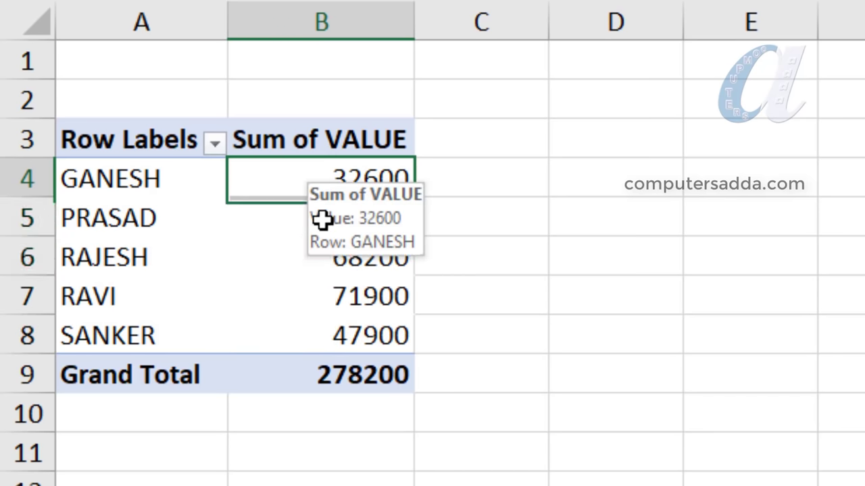
pyautogui.moveTo(322, 218); pyautogui.dragTo(324, 350)
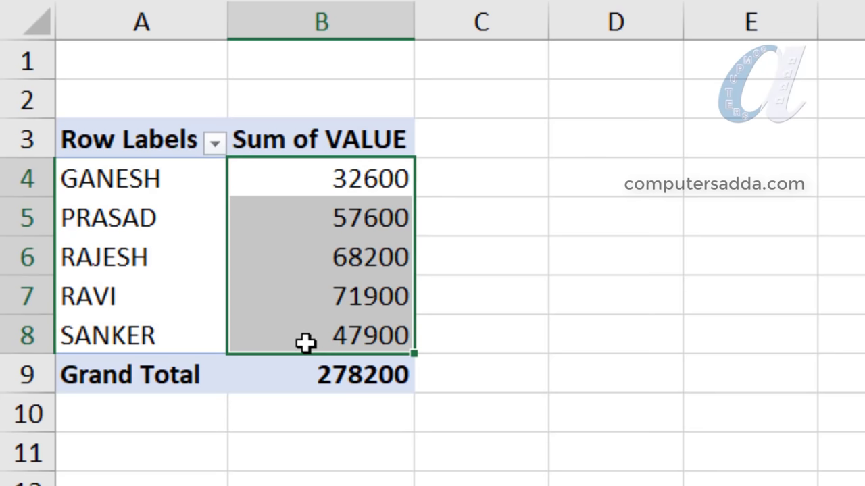
# Show the Sum of VALUE column as % of Grand Total
pyautogui.rightClick(305, 343)
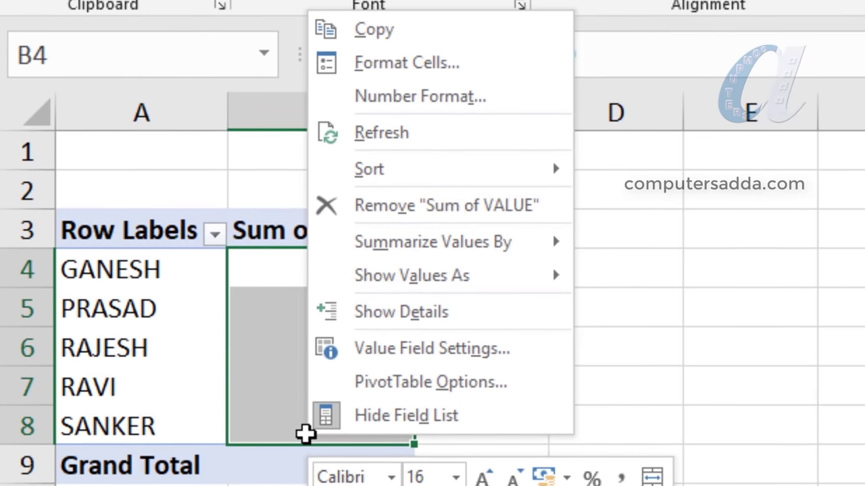
pyautogui.moveTo(368, 282)
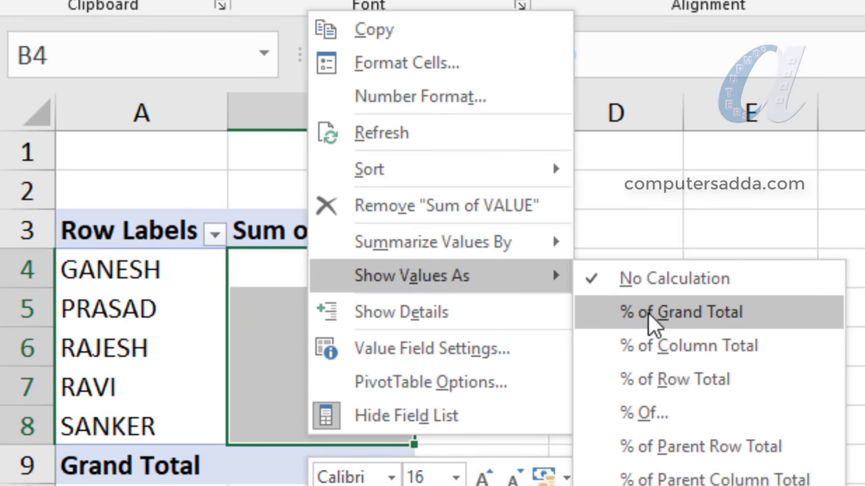
pyautogui.click(727, 310)
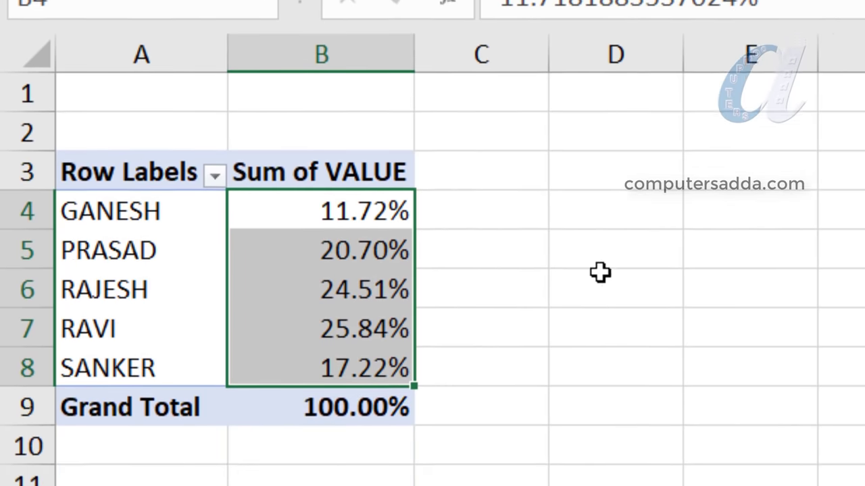
# Check the 100.00% grand total and RAVI's 25.84% among the five percentages
pyautogui.click(324, 398)
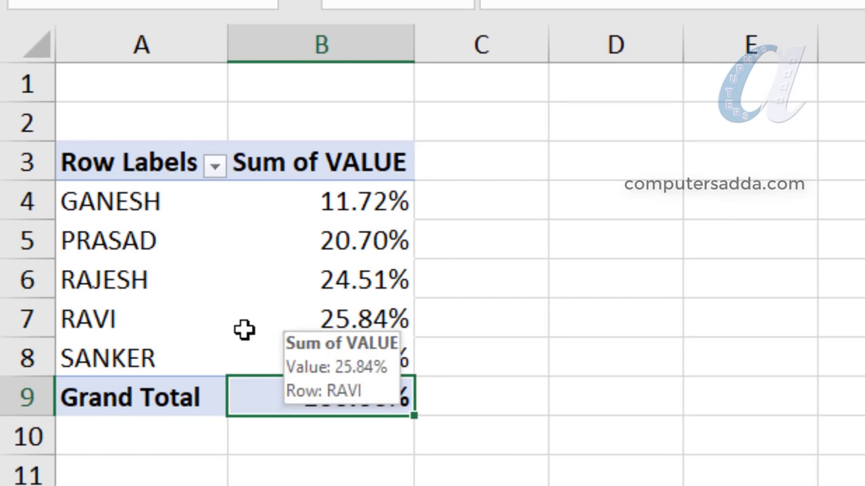
pyautogui.click(115, 326)
pyautogui.click(321, 324)
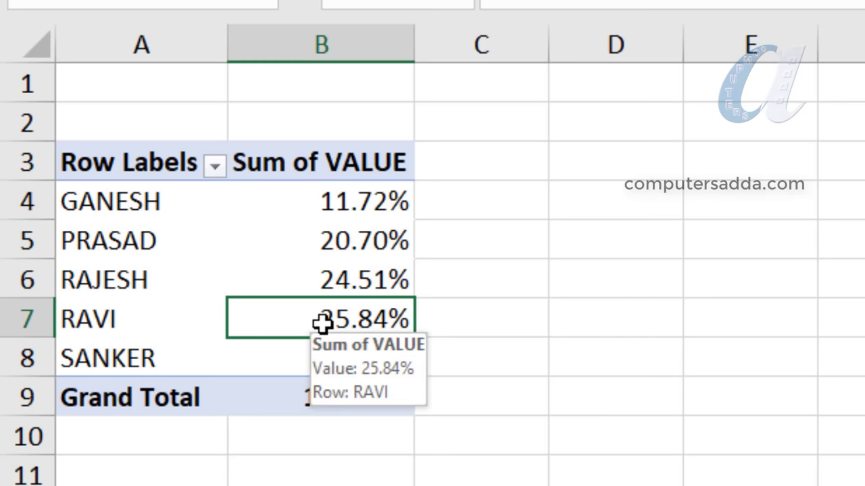
pyautogui.moveTo(313, 198); pyautogui.dragTo(310, 351)
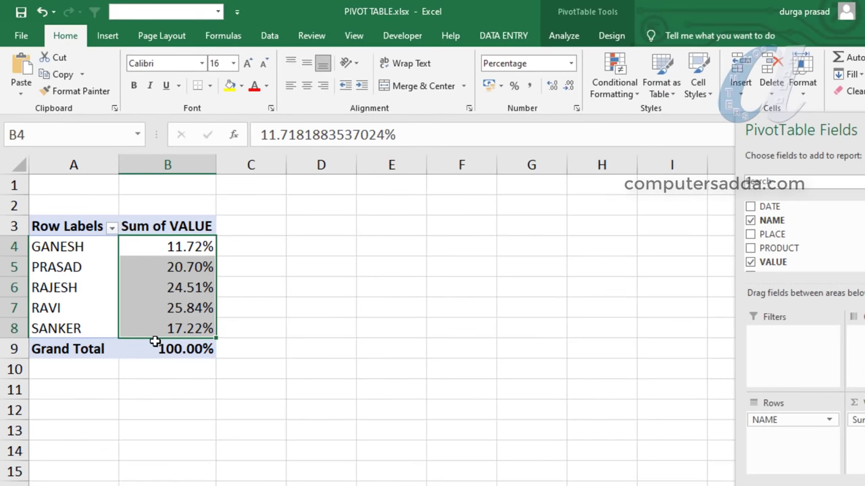
# Add orange solid-fill data bars to the percentage values
pyautogui.moveTo(155, 342)
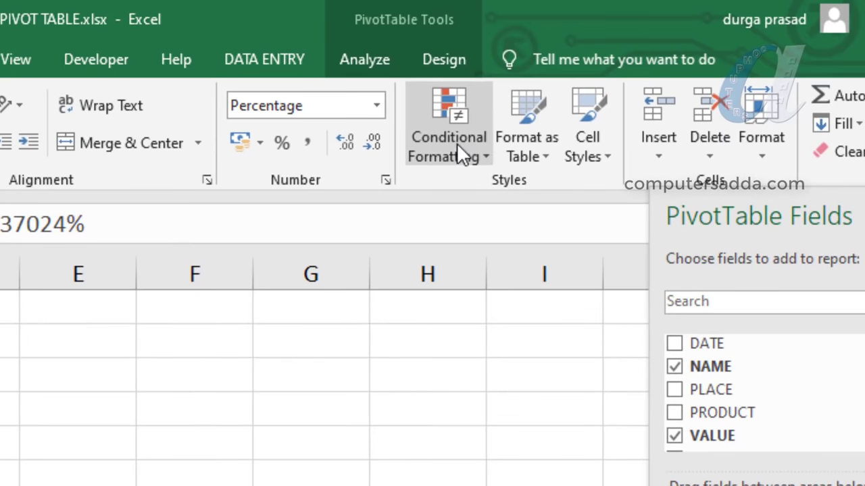
pyautogui.click(618, 85)
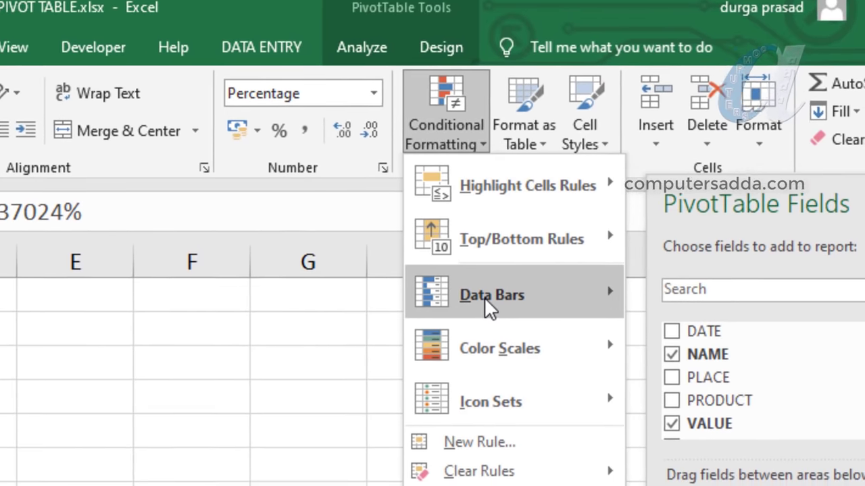
pyautogui.moveTo(491, 312)
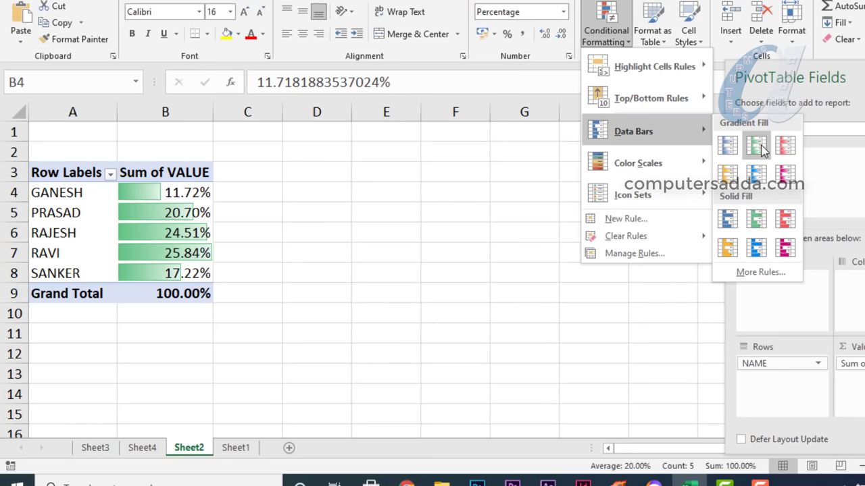
pyautogui.click(724, 249)
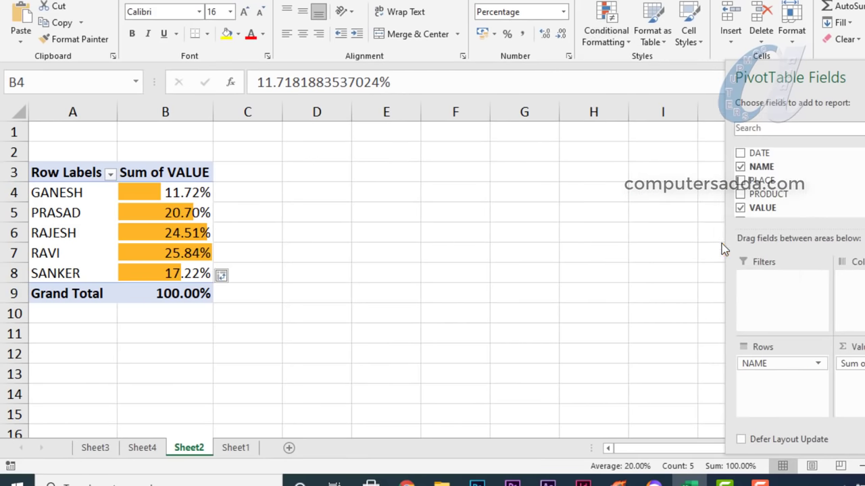
pyautogui.click(132, 35)
pyautogui.click(385, 213)
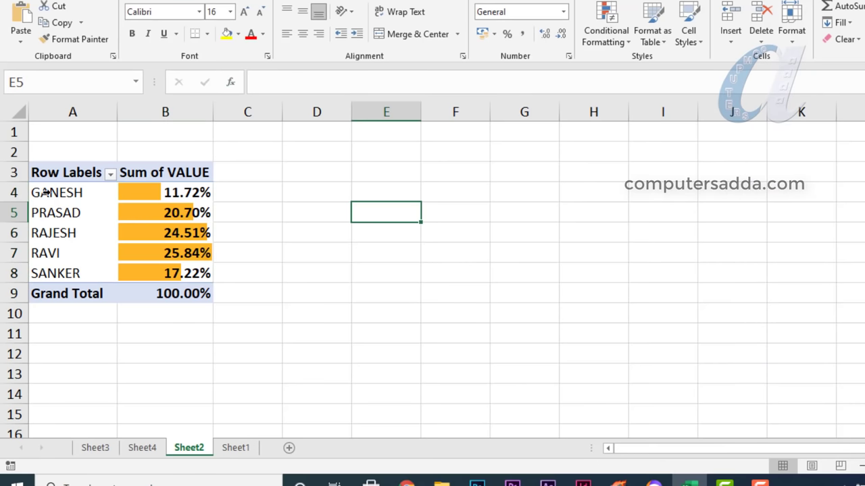
# Select the names and percentage values in rows 4 to 7 of column B
pyautogui.moveTo(157, 192)
pyautogui.mouseDown()
pyautogui.moveTo(181, 271)
pyautogui.moveTo(164, 263)
pyautogui.mouseUp()
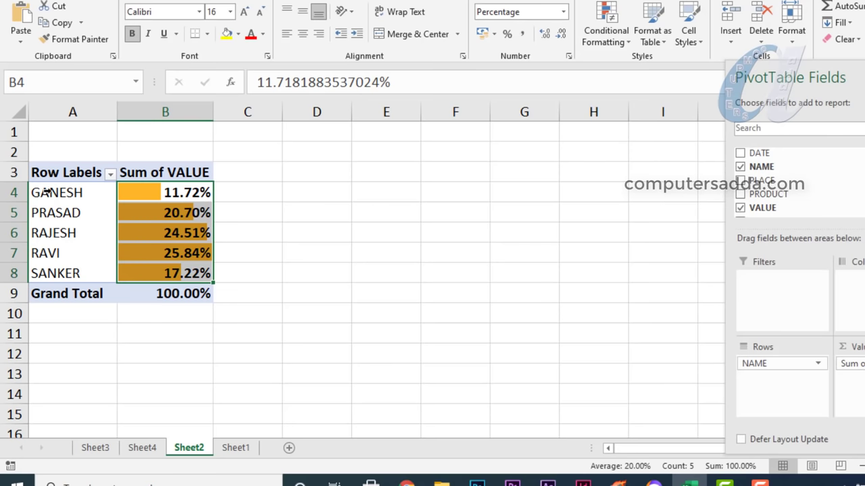
pyautogui.moveTo(48, 192); pyautogui.dragTo(88, 256)
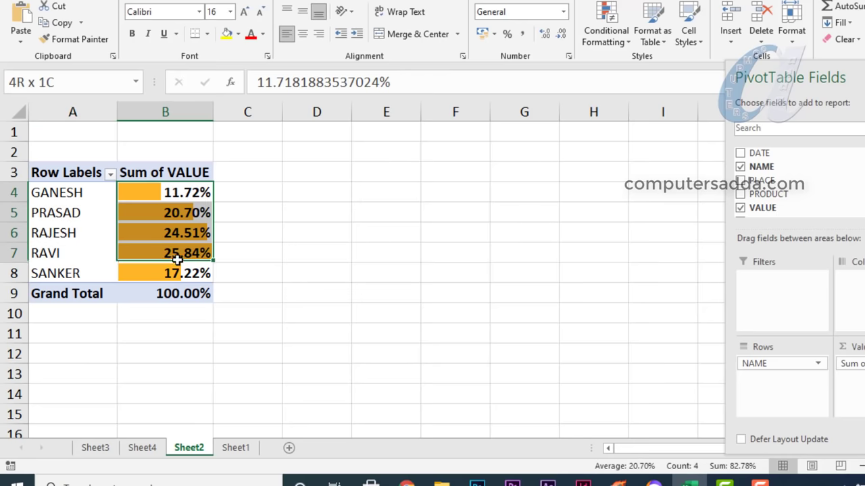
pyautogui.moveTo(177, 192); pyautogui.dragTo(178, 273)
pyautogui.moveTo(170, 191); pyautogui.dragTo(183, 273)
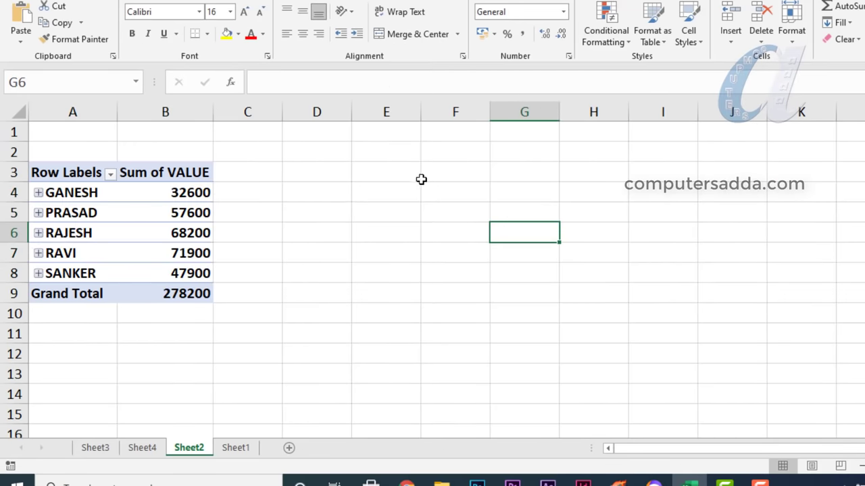
# Move PLACE into Columns, splitting each name's sales across TENALI, VIJAYAWADA, GUNTUR, PONNURU and ONGOLE
pyautogui.click(63, 215)
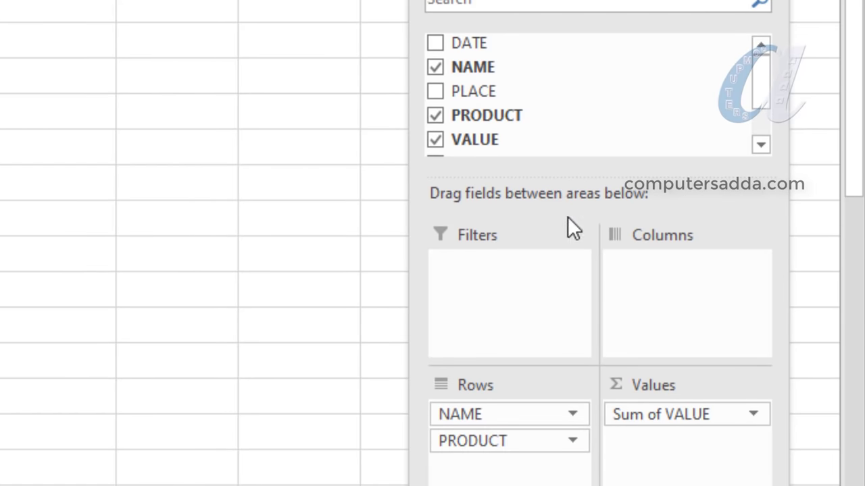
pyautogui.moveTo(436, 88); pyautogui.dragTo(650, 300)
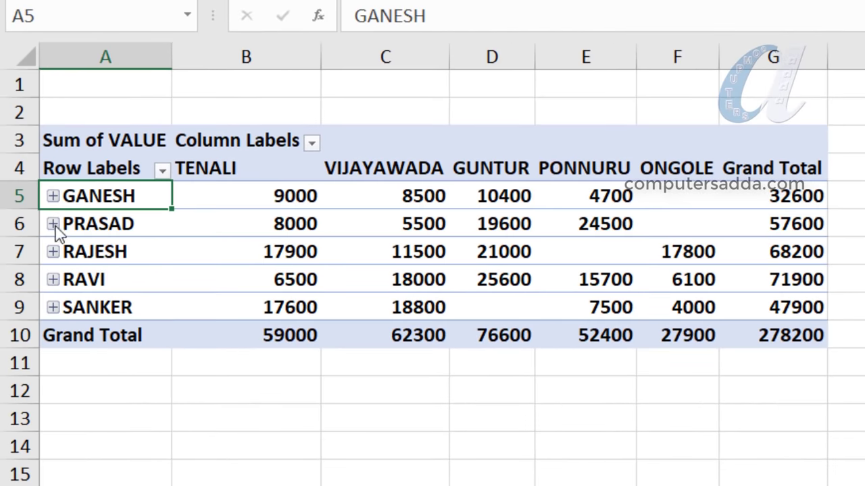
# Expand GANESH, PRASAD and RAJESH to show their products
pyautogui.click(52, 196)
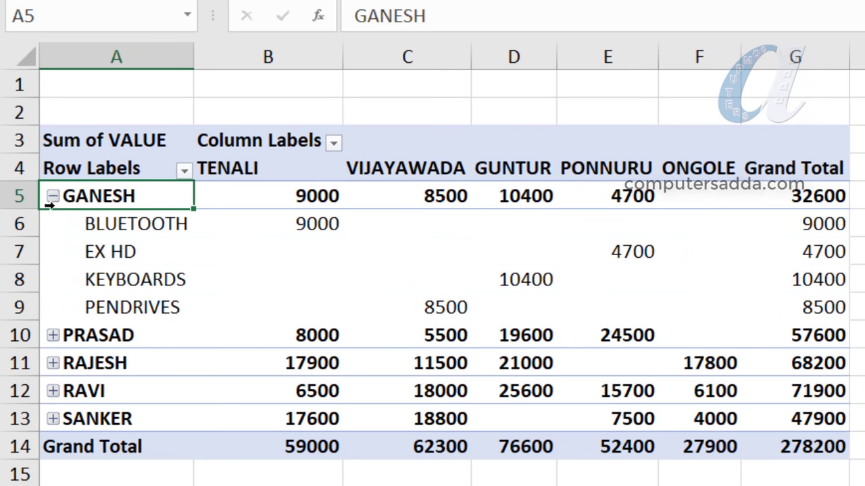
pyautogui.click(53, 335)
pyautogui.scroll(-1, 56, 337)
pyautogui.click(52, 363)
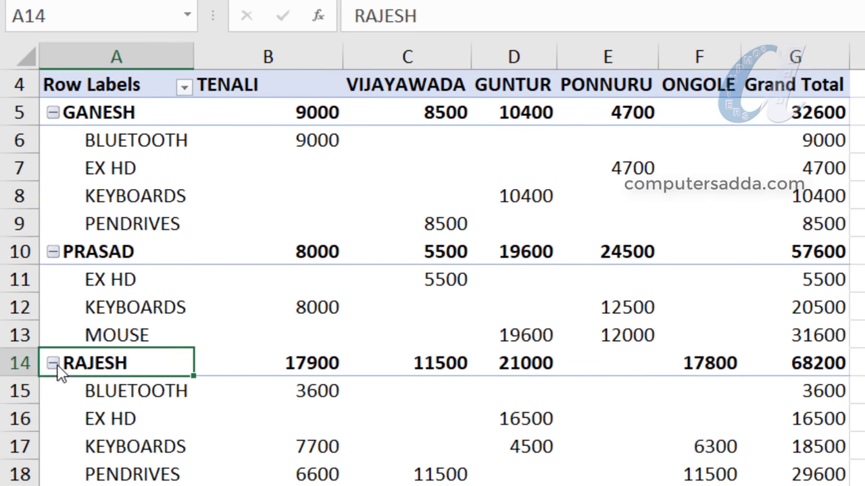
pyautogui.scroll(-4, 27, 332)
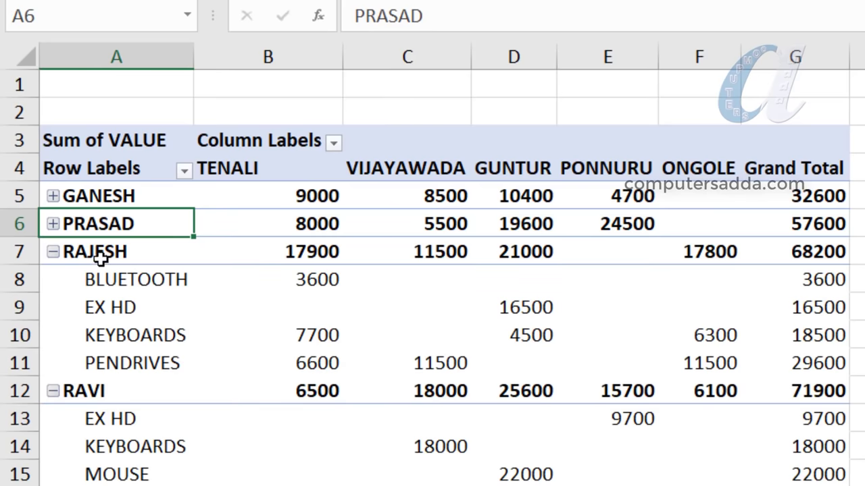
# Inspect the name grand totals, RAJESH 68200 and PRASAD 57600, and RAJESH's place values
pyautogui.click(91, 251)
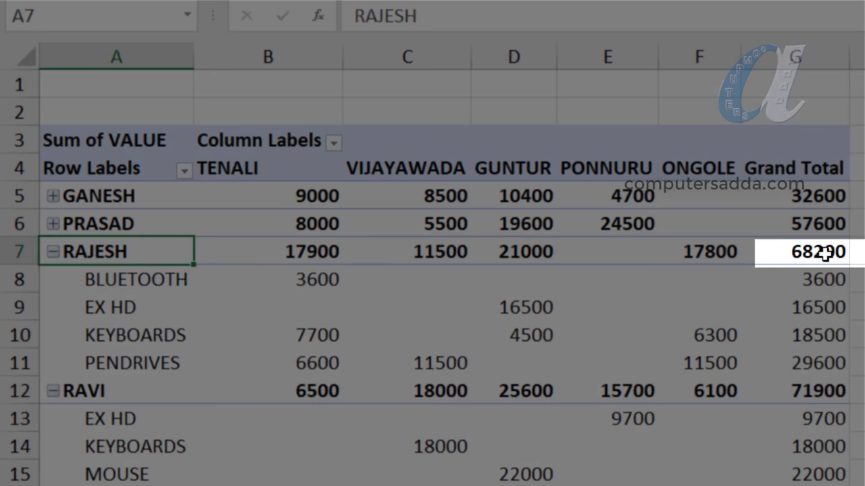
pyautogui.click(832, 251)
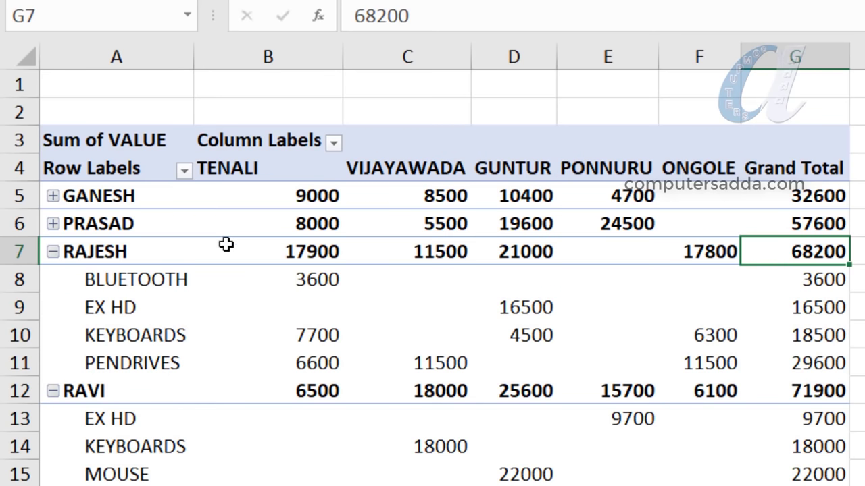
pyautogui.click(95, 228)
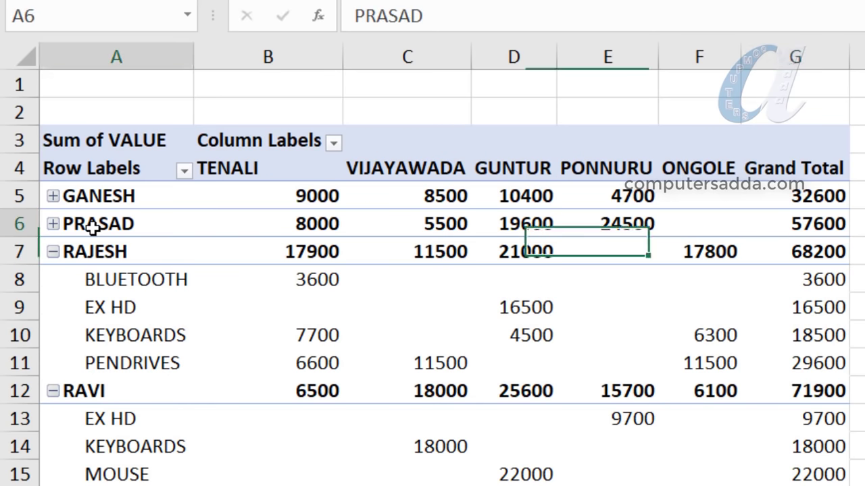
pyautogui.click(814, 227)
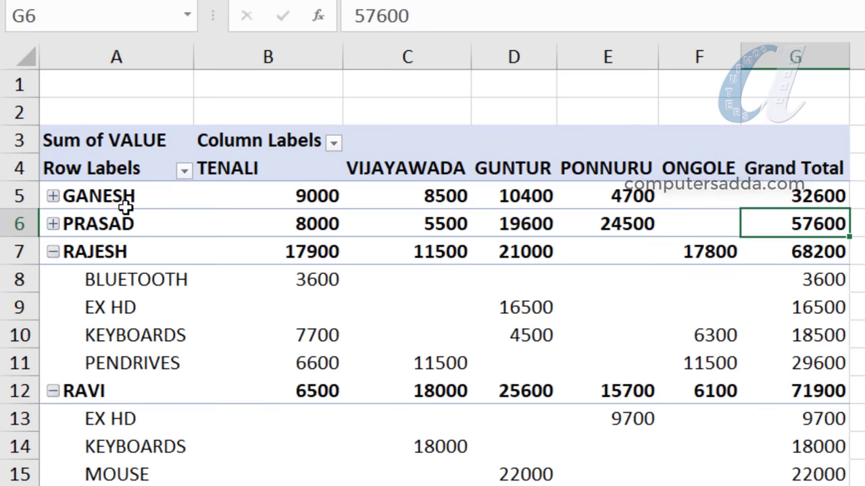
pyautogui.click(125, 199)
pyautogui.keyDown('shift'); pyautogui.click(122, 251); pyautogui.keyUp('shift')
pyautogui.moveTo(806, 196); pyautogui.dragTo(810, 250)
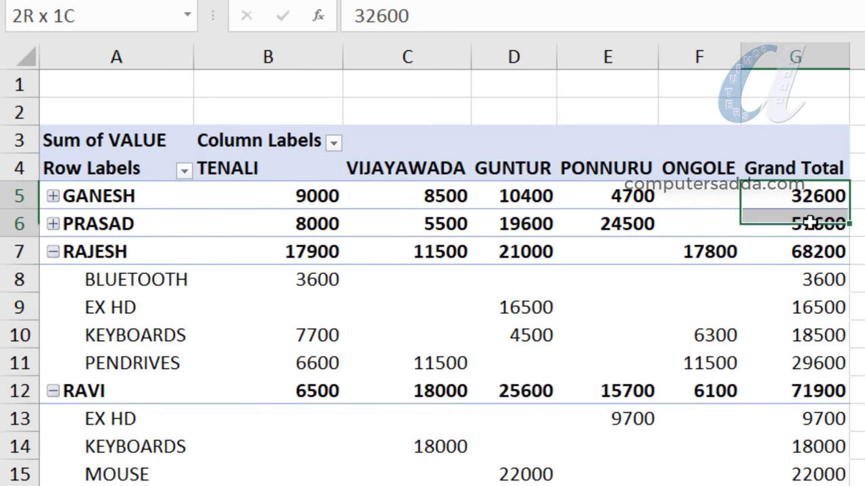
pyautogui.click(95, 251)
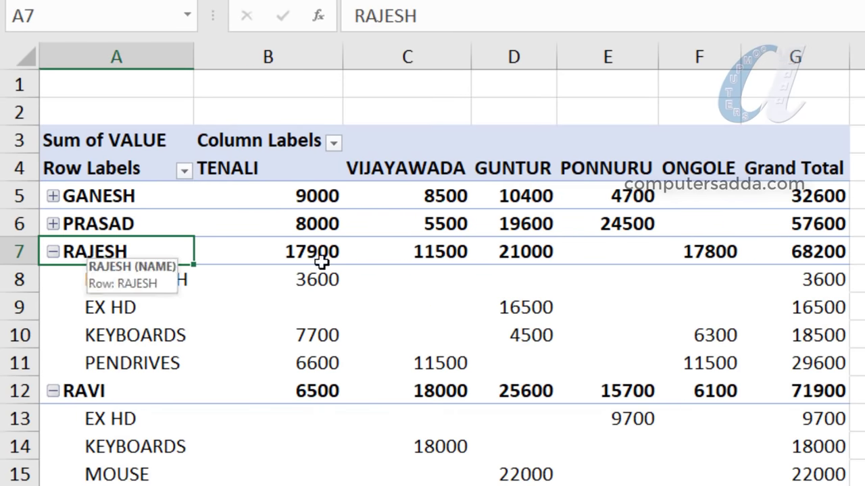
pyautogui.click(838, 255)
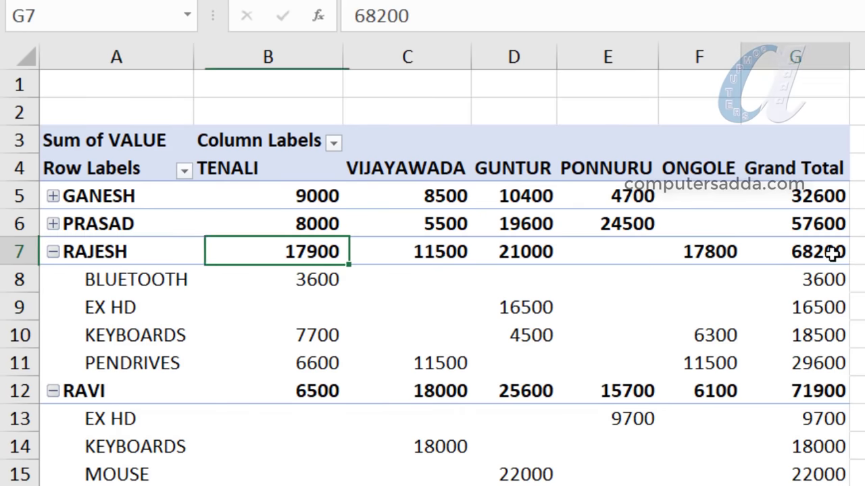
pyautogui.click(81, 252)
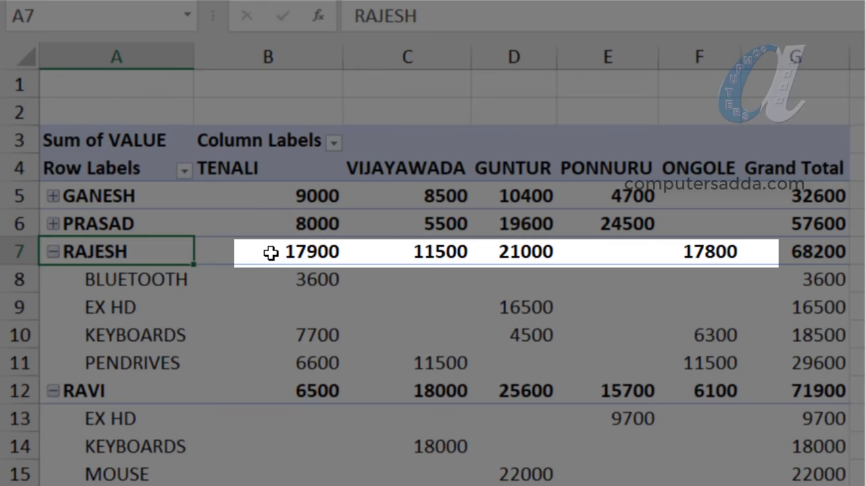
pyautogui.moveTo(272, 253); pyautogui.dragTo(730, 250)
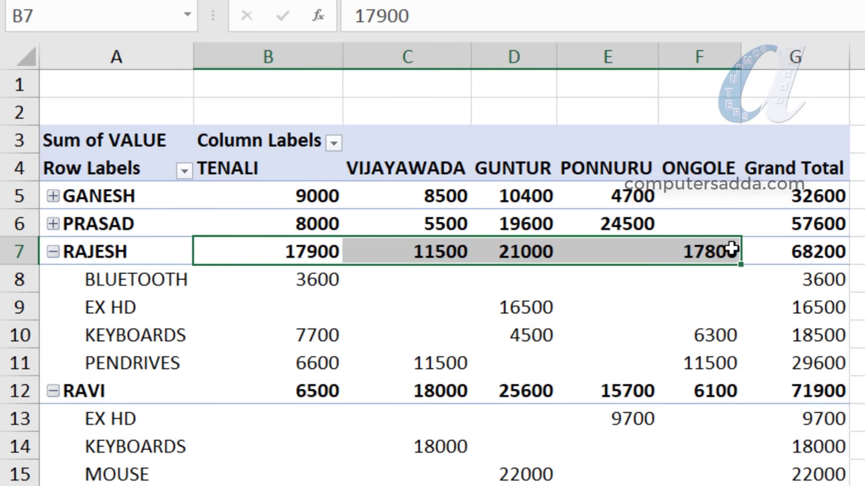
pyautogui.click(802, 249)
pyautogui.moveTo(248, 251)
pyautogui.mouseDown()
pyautogui.moveTo(741, 256)
pyautogui.moveTo(719, 256)
pyautogui.mouseUp()
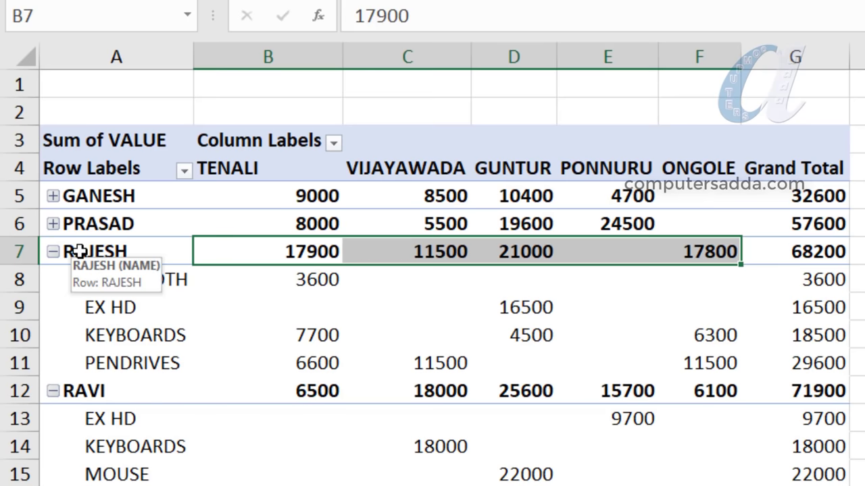
# Examine RAJESH's four products, their totals and his EX HD 16500 at GUNTUR
pyautogui.moveTo(137, 279); pyautogui.dragTo(127, 357)
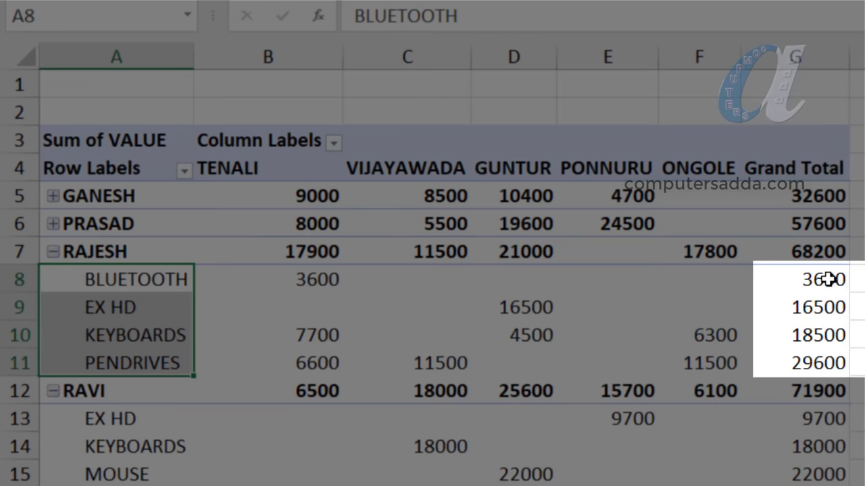
pyautogui.click(823, 287)
pyautogui.moveTo(824, 286); pyautogui.dragTo(825, 364)
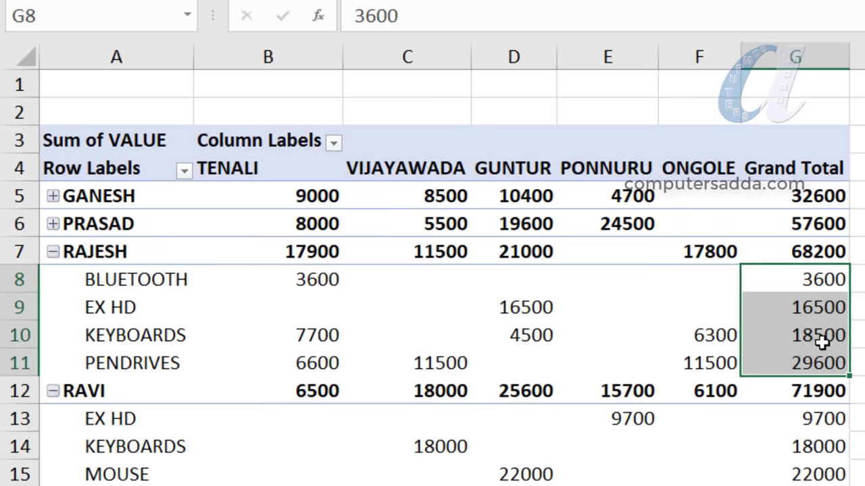
pyautogui.moveTo(818, 276); pyautogui.dragTo(810, 356)
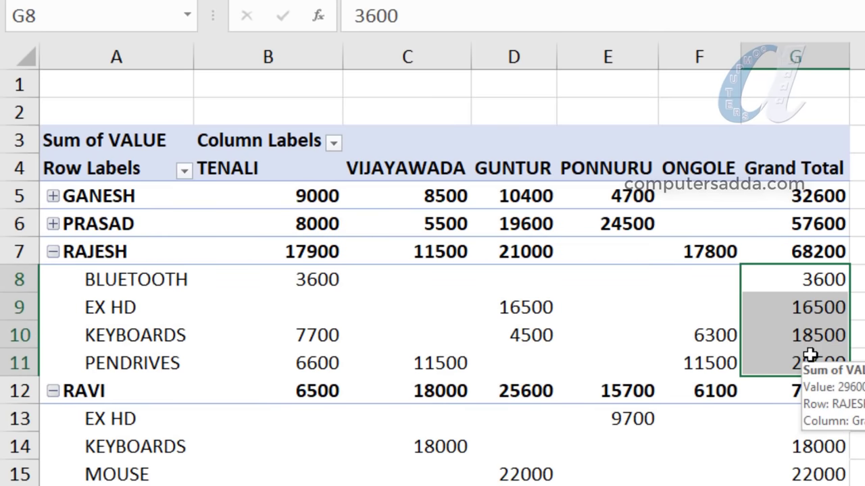
pyautogui.moveTo(307, 286)
pyautogui.mouseDown()
pyautogui.moveTo(676, 342)
pyautogui.moveTo(706, 361)
pyautogui.mouseUp()
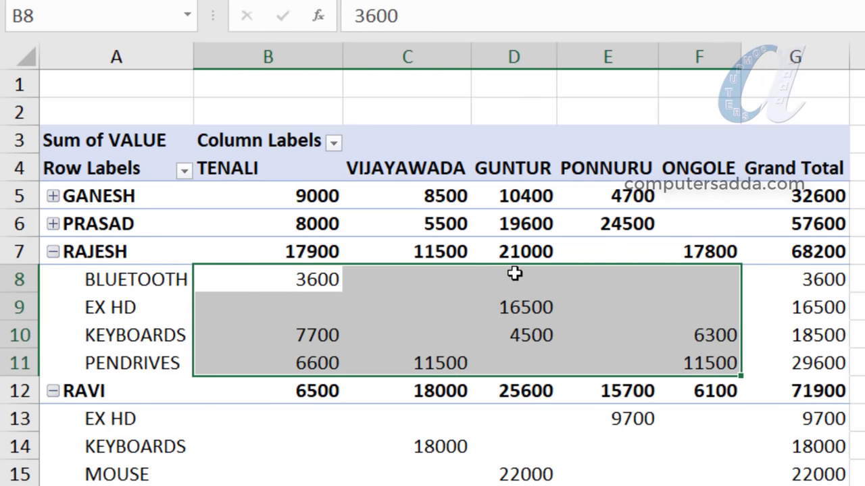
pyautogui.click(306, 304)
pyautogui.click(519, 309)
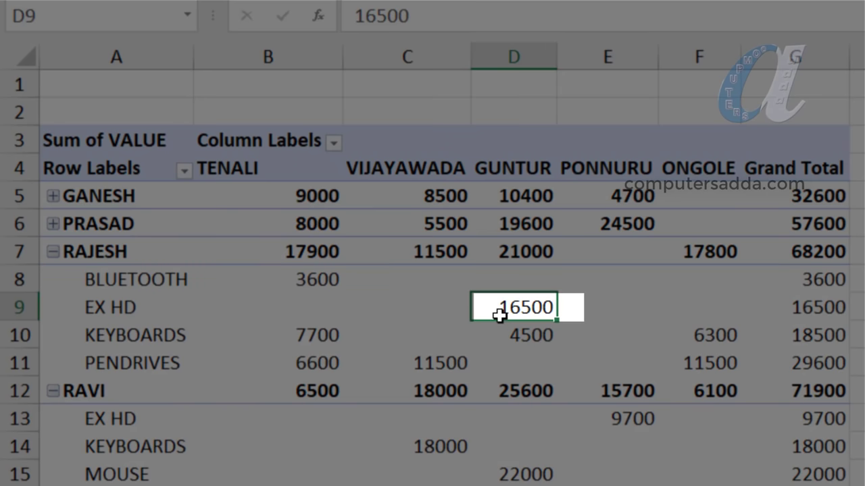
pyautogui.moveTo(564, 312)
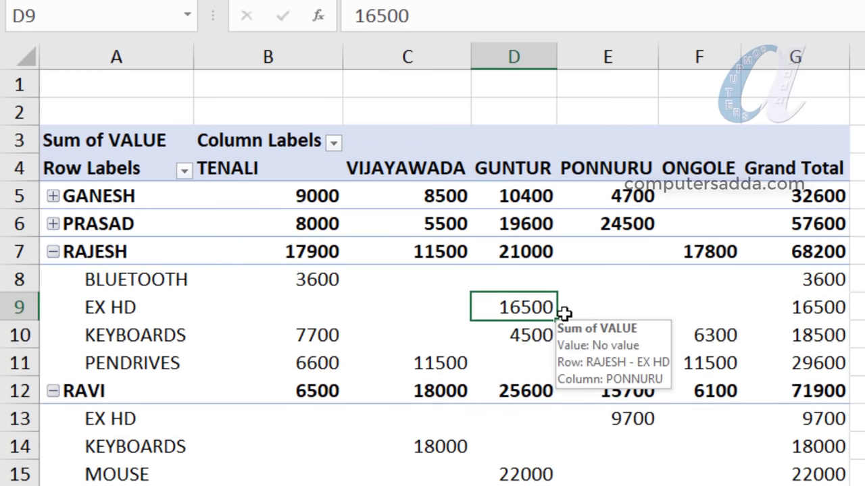
# Check RAJESH's KEYBOARDS 4500 at GUNTUR and his GUNTUR subtotal 21000
pyautogui.click(117, 338)
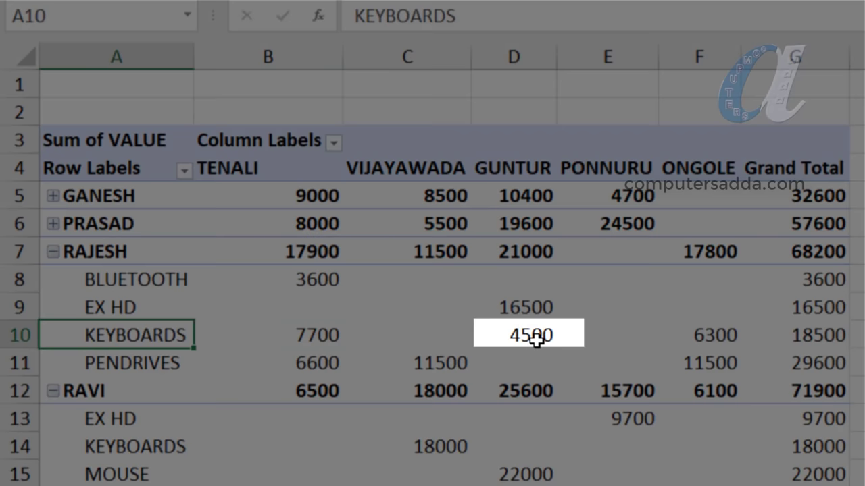
pyautogui.click(535, 339)
pyautogui.moveTo(537, 307); pyautogui.dragTo(534, 338)
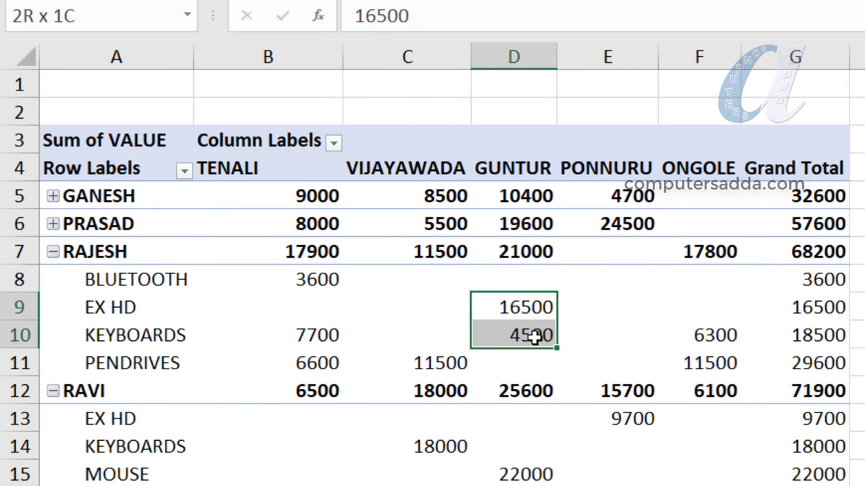
pyautogui.click(513, 251)
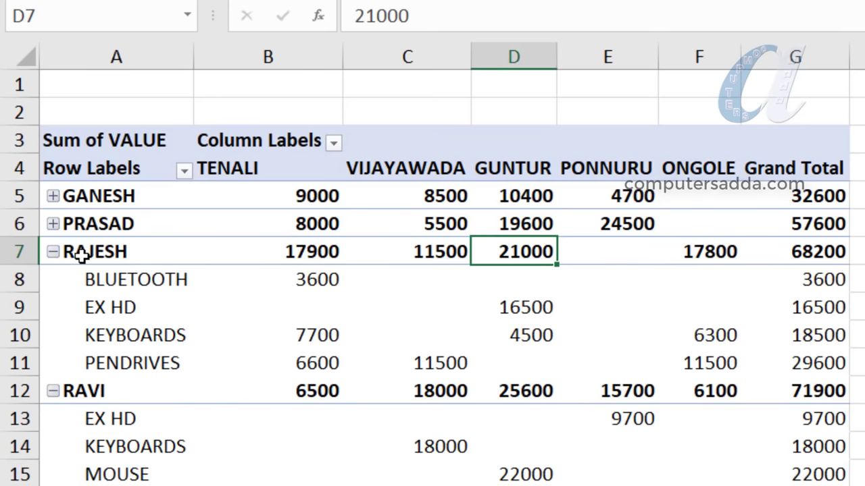
pyautogui.click(79, 251)
pyautogui.click(521, 168)
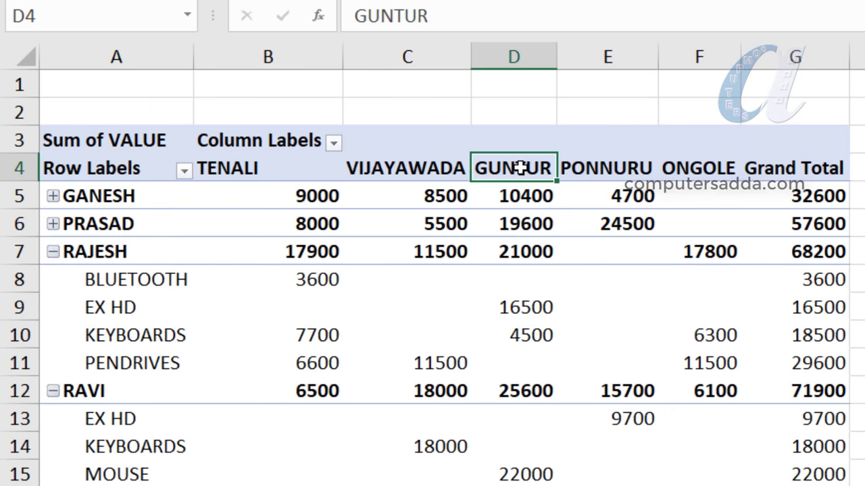
pyautogui.click(519, 254)
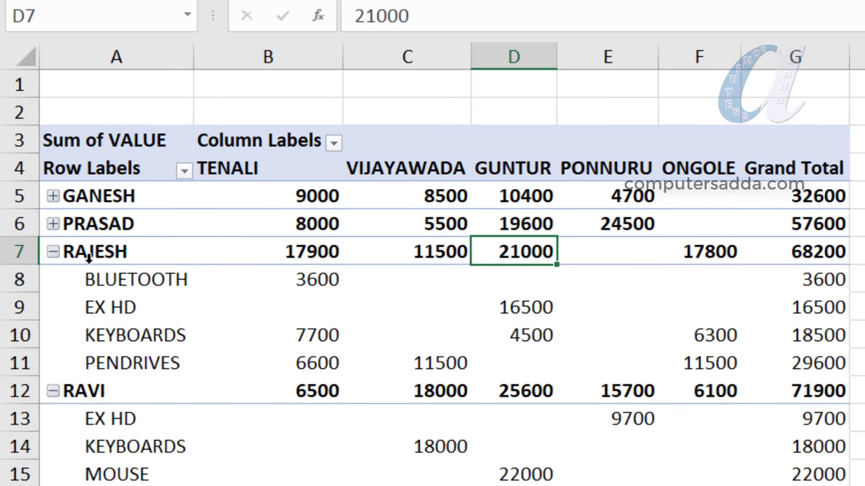
# Check RAJESH's PENDRIVES values and 29600 total, then select his four product grand totals
pyautogui.click(316, 368)
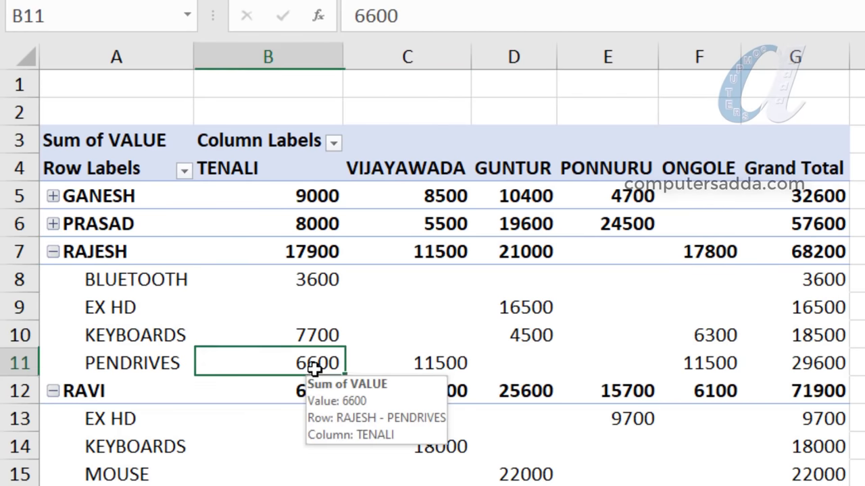
pyautogui.click(450, 366)
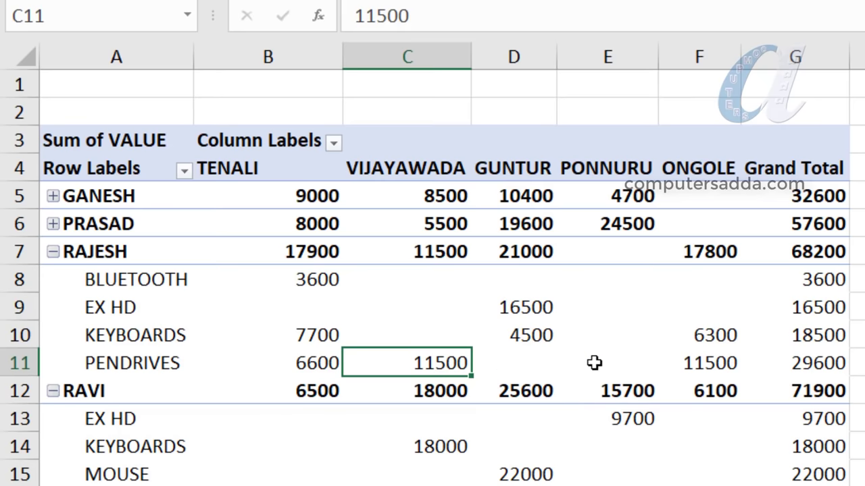
pyautogui.click(714, 367)
pyautogui.moveTo(321, 368); pyautogui.dragTo(726, 369)
pyautogui.click(827, 366)
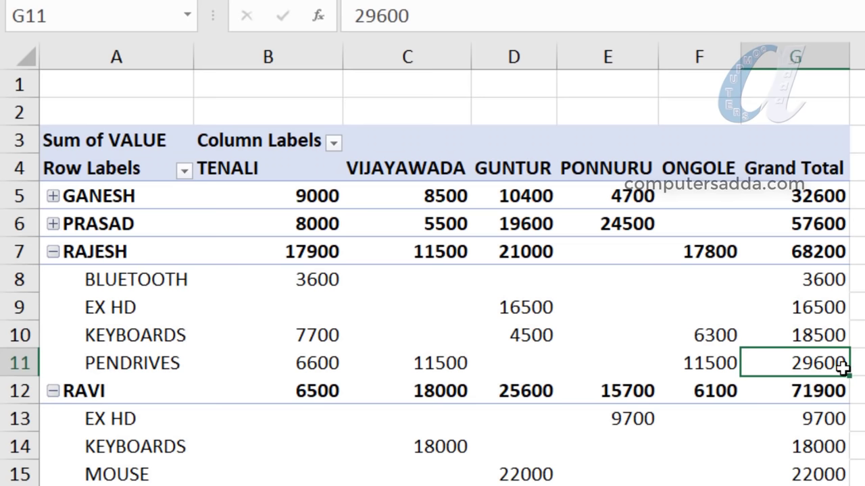
pyautogui.moveTo(811, 287)
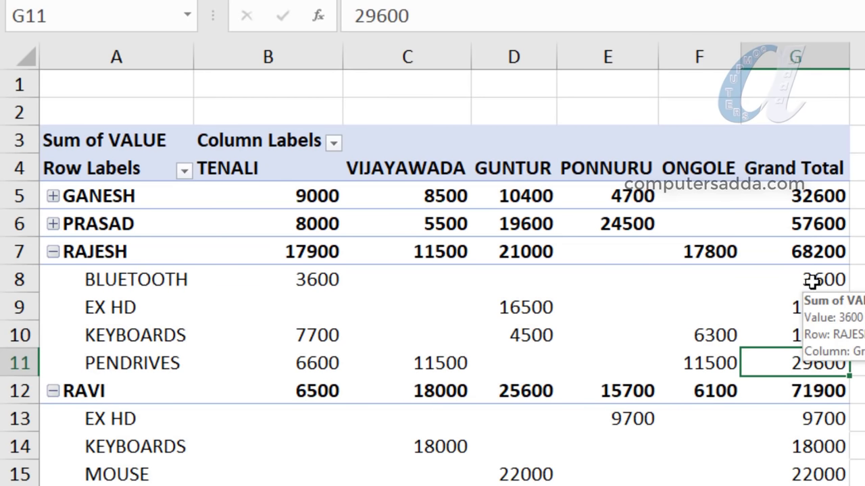
pyautogui.moveTo(811, 281); pyautogui.dragTo(814, 365)
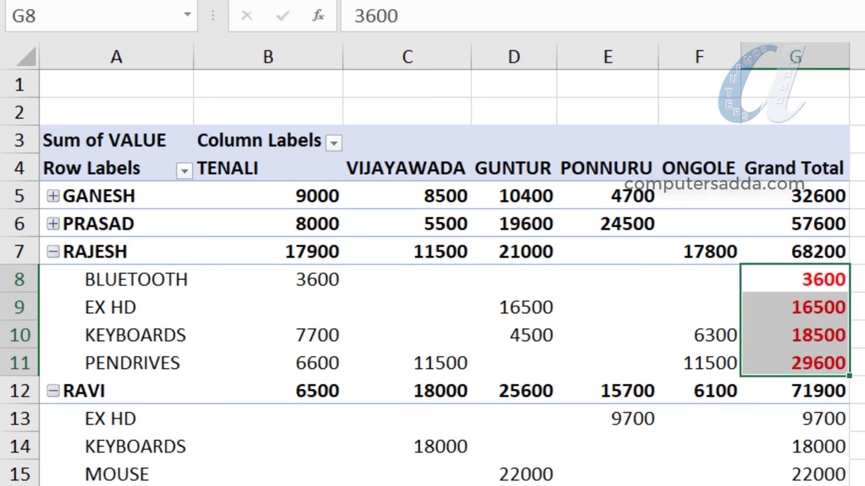
# Check RAJESH's KEYBOARDS total of 18500, then expand GANESH to show his product values by place
pyautogui.click(857, 279)
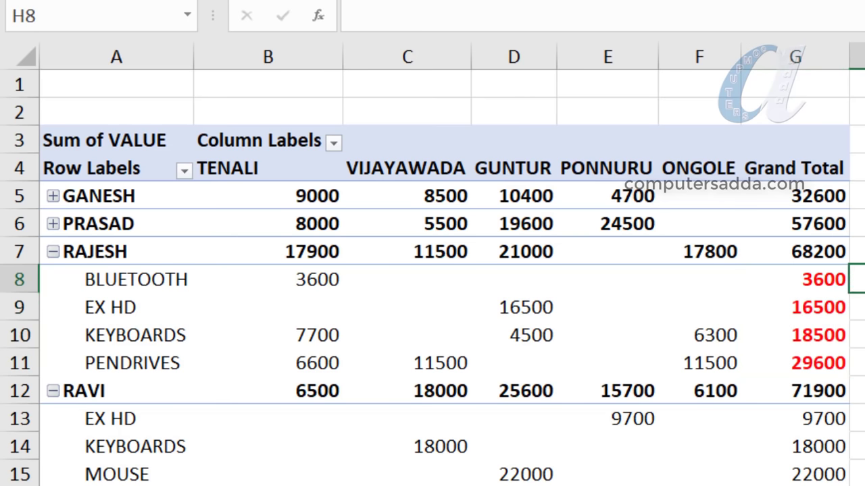
pyautogui.click(811, 328)
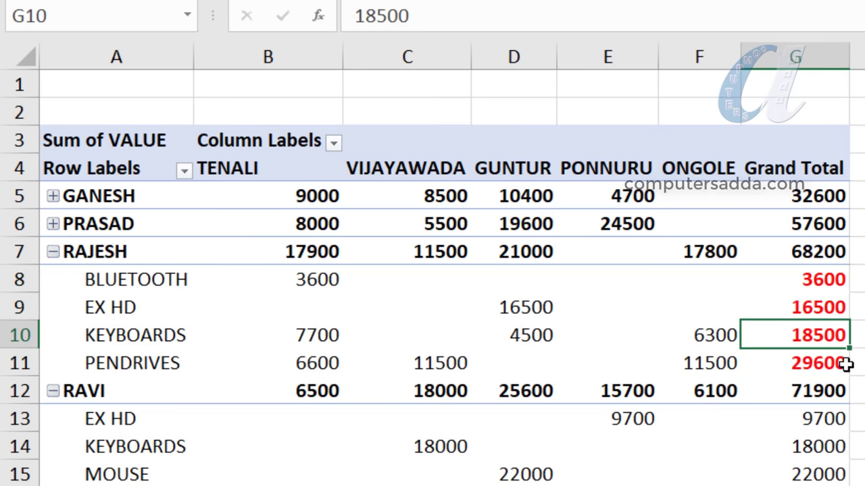
pyautogui.click(52, 196)
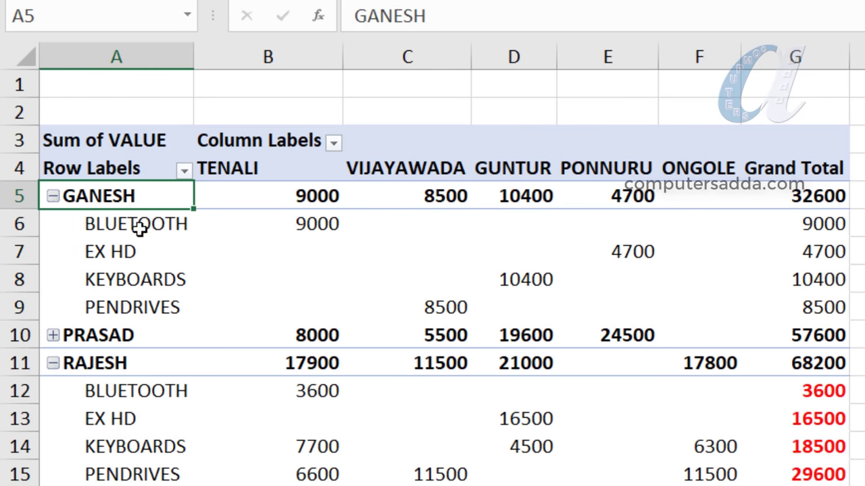
pyautogui.moveTo(310, 223)
pyautogui.mouseDown()
pyautogui.moveTo(595, 305)
pyautogui.moveTo(694, 310)
pyautogui.mouseUp()
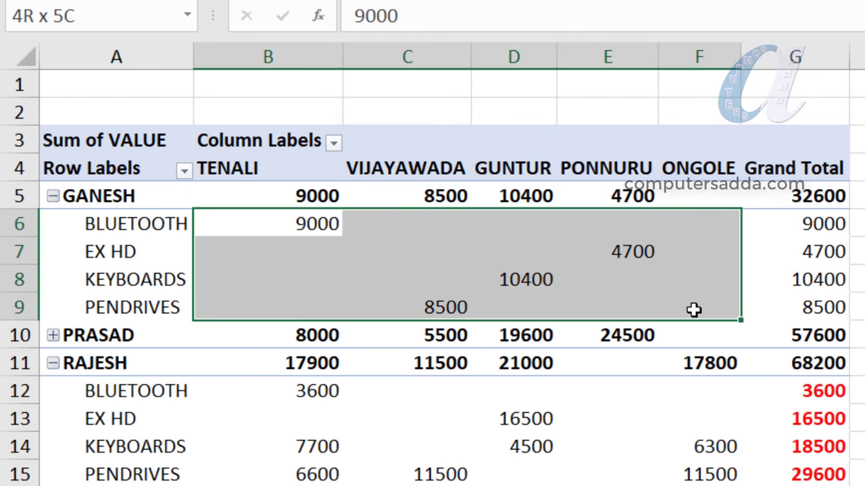
# Review GANESH's place subtotals, product totals and overall 32600, plus the grand total 278200
pyautogui.moveTo(251, 188); pyautogui.dragTo(692, 196)
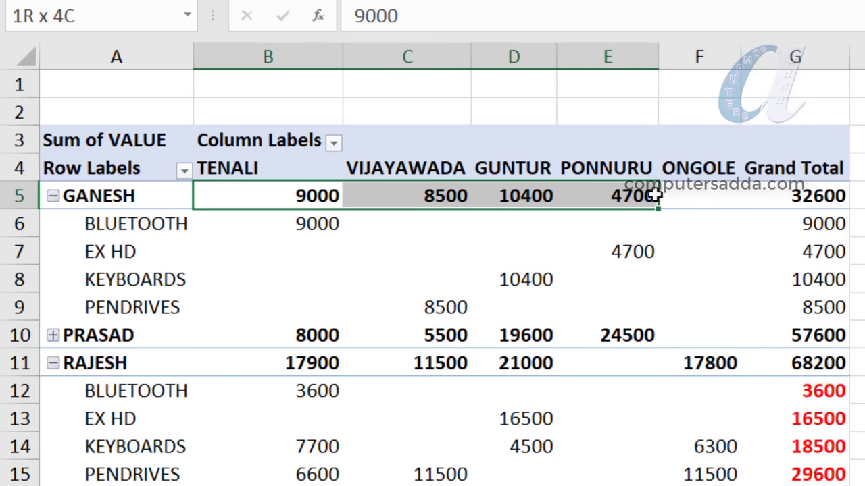
pyautogui.moveTo(810, 224); pyautogui.dragTo(821, 309)
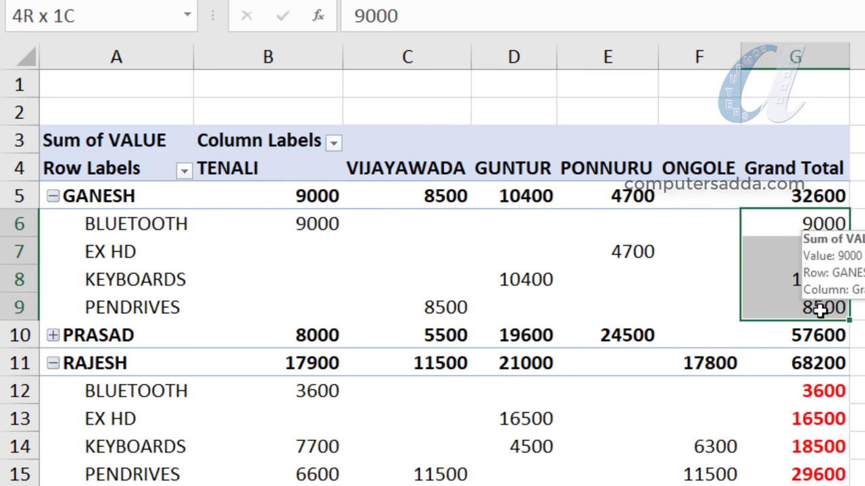
pyautogui.click(809, 196)
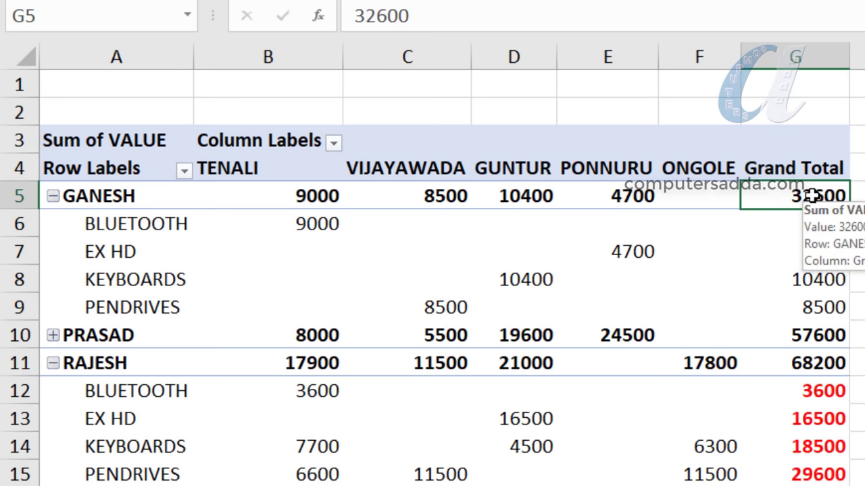
pyautogui.scroll(-6, 376, 186)
pyautogui.scroll(-2, 380, 182)
pyautogui.scroll(4, 380, 182)
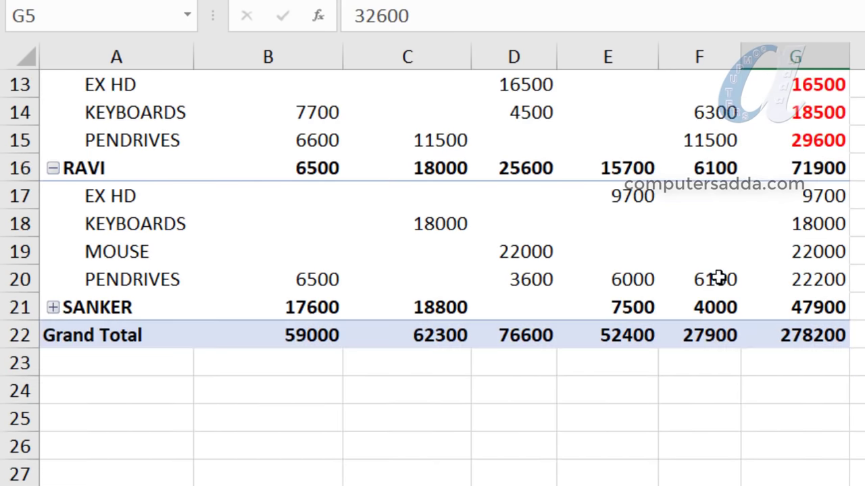
pyautogui.click(816, 335)
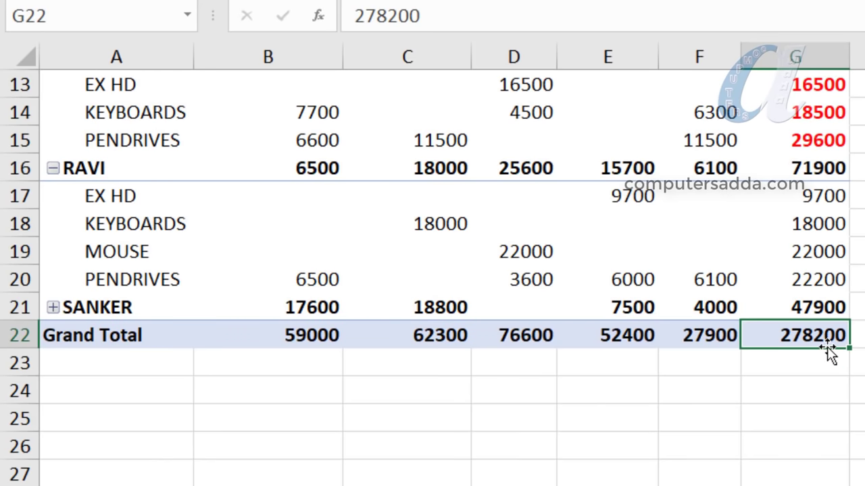
# Review the TENALI column and confirm its grand total of 59000
pyautogui.scroll(4, 730, 345)
pyautogui.moveTo(290, 193); pyautogui.dragTo(277, 467)
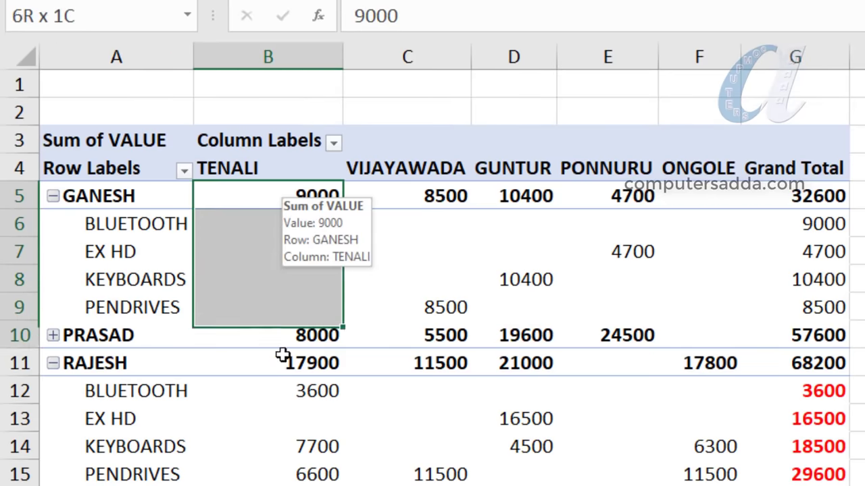
pyautogui.scroll(-2, 290, 286)
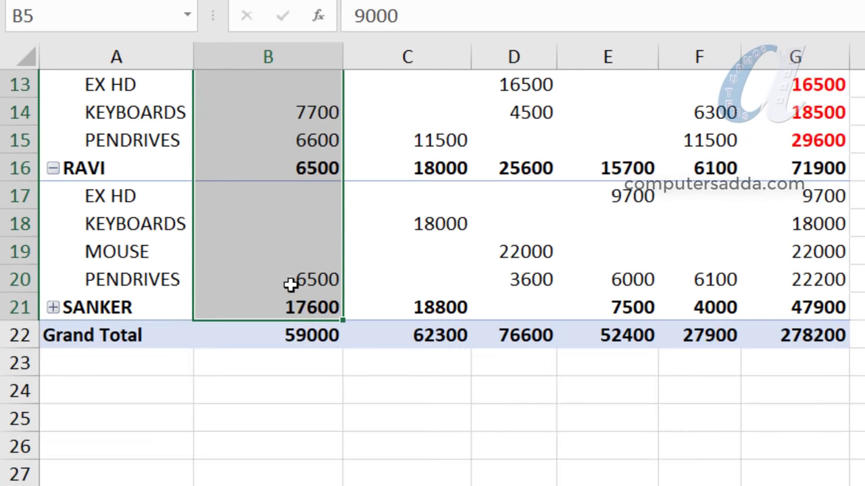
pyautogui.click(275, 338)
pyautogui.scroll(4, 335, 296)
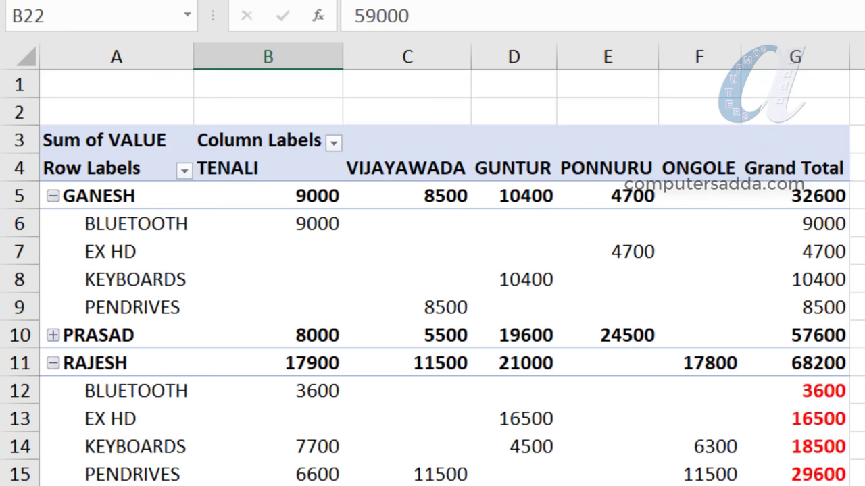
pyautogui.scroll(-3, 305, 275)
pyautogui.scroll(-2, 453, 200)
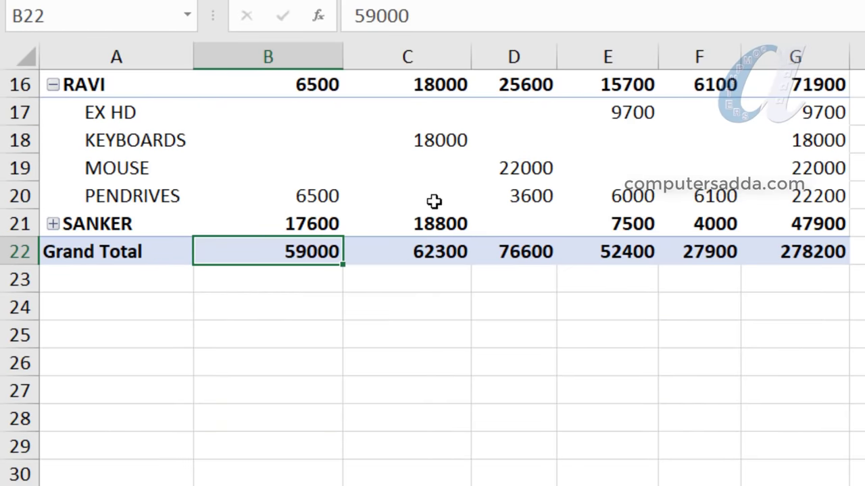
pyautogui.scroll(5, 433, 200)
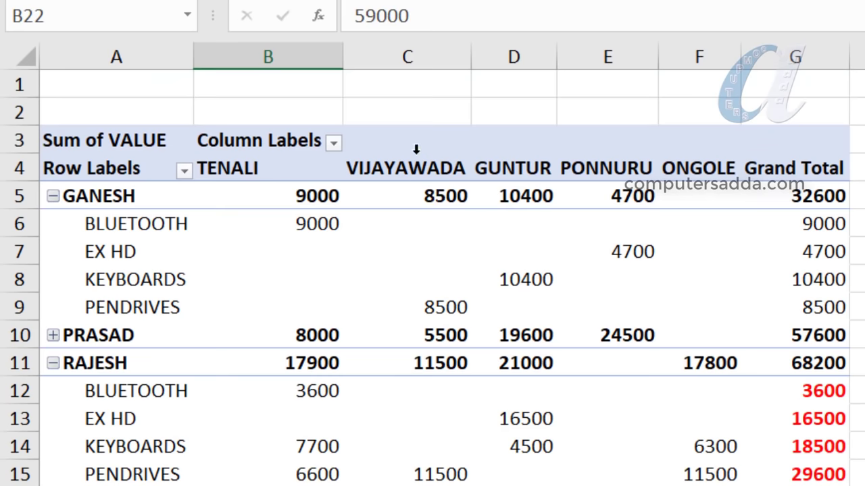
pyautogui.scroll(-6, 416, 149)
# Move PLACE from Columns into Rows so places nest under each name
pyautogui.click(414, 174)
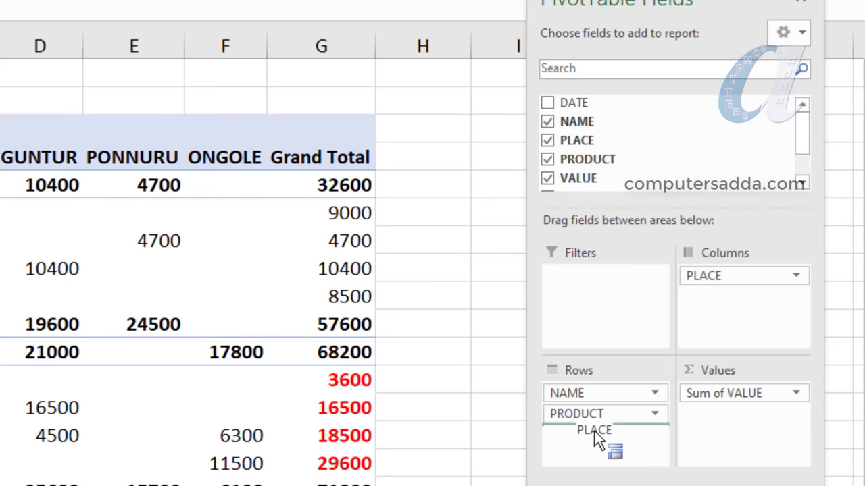
pyautogui.moveTo(597, 440)
pyautogui.mouseDown()
pyautogui.moveTo(584, 424)
pyautogui.moveTo(730, 275)
pyautogui.mouseUp()
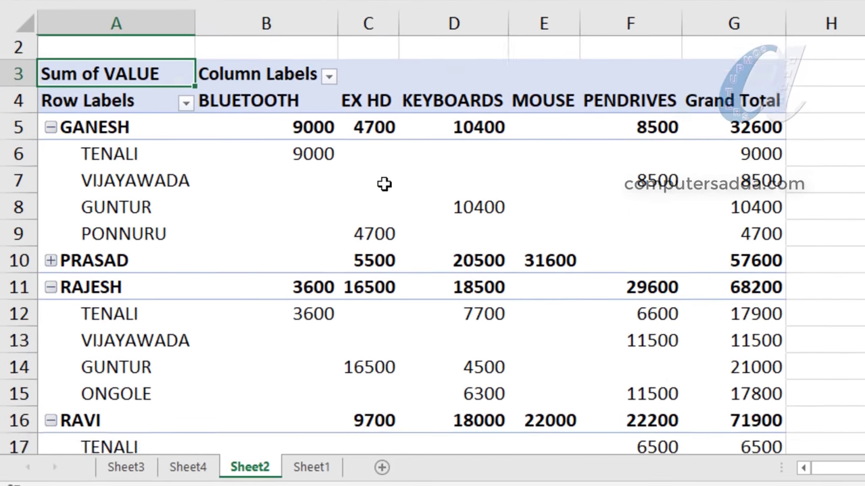
pyautogui.scroll(-3, 383, 184)
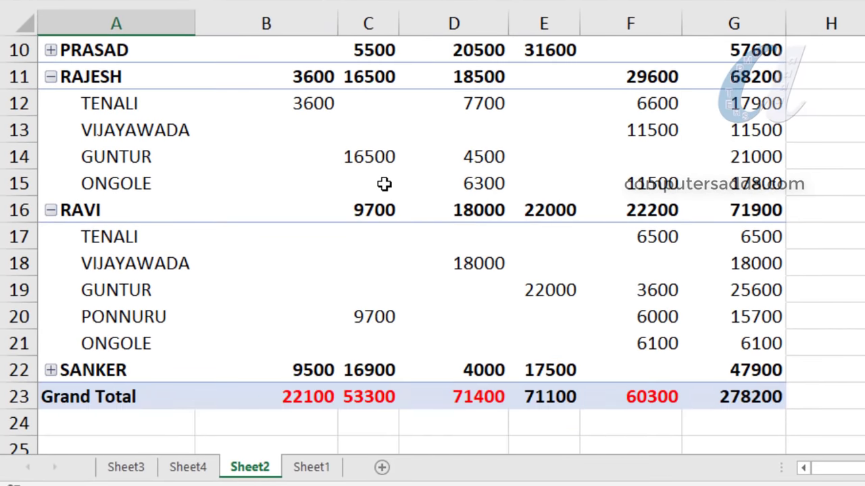
pyautogui.scroll(2, 365, 177)
# Review the BLUETOOTH column values, confirming its grand total of 22100
pyautogui.moveTo(270, 77); pyautogui.dragTo(257, 376)
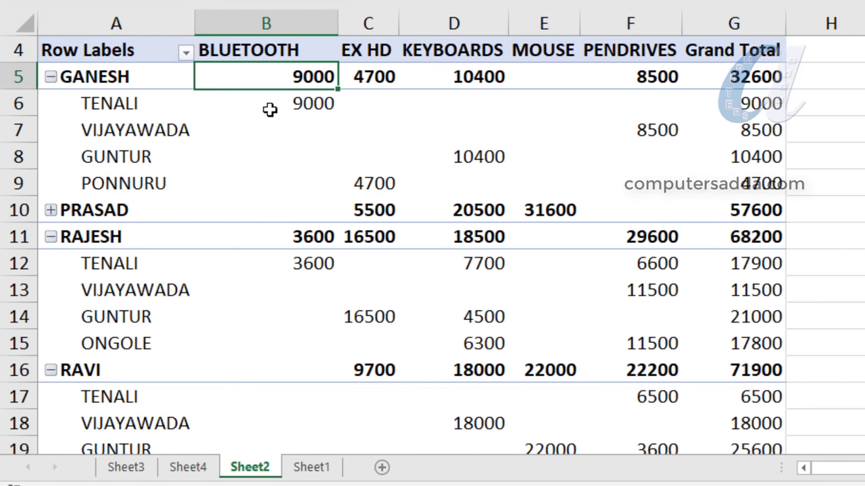
pyautogui.scroll(-4, 274, 323)
pyautogui.click(268, 241)
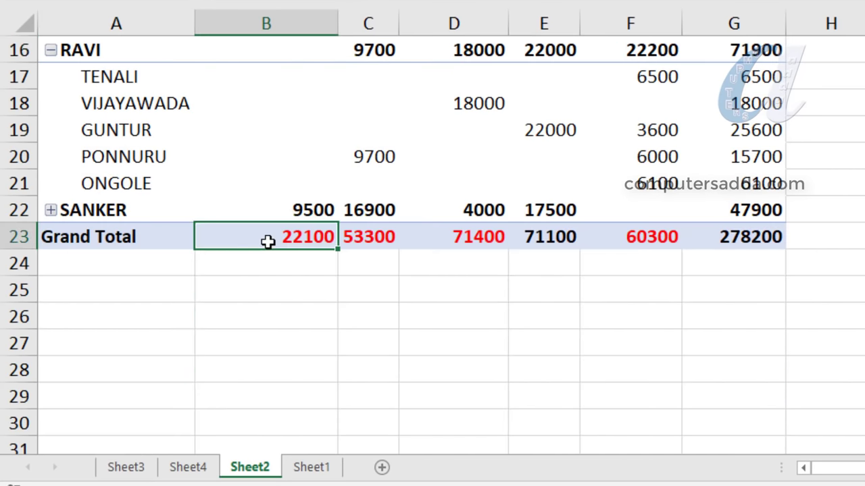
pyautogui.scroll(1, 434, 259)
pyautogui.scroll(4, 378, 175)
pyautogui.scroll(-4, 365, 156)
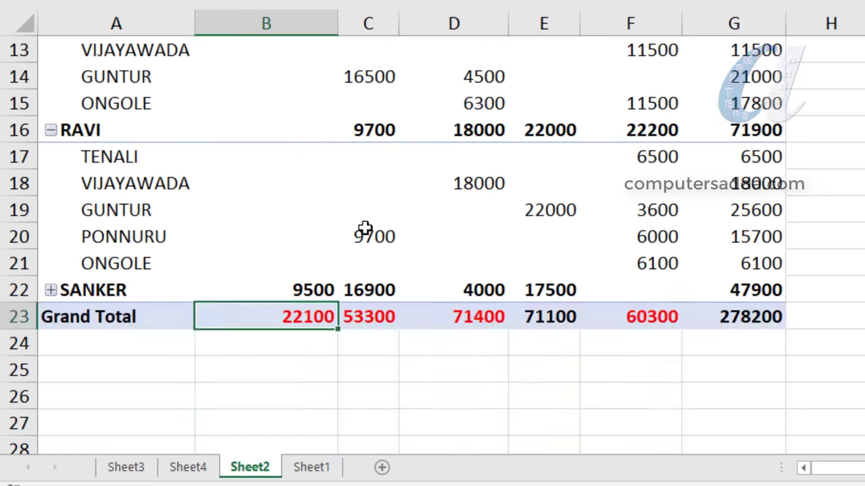
pyautogui.scroll(-2, 363, 228)
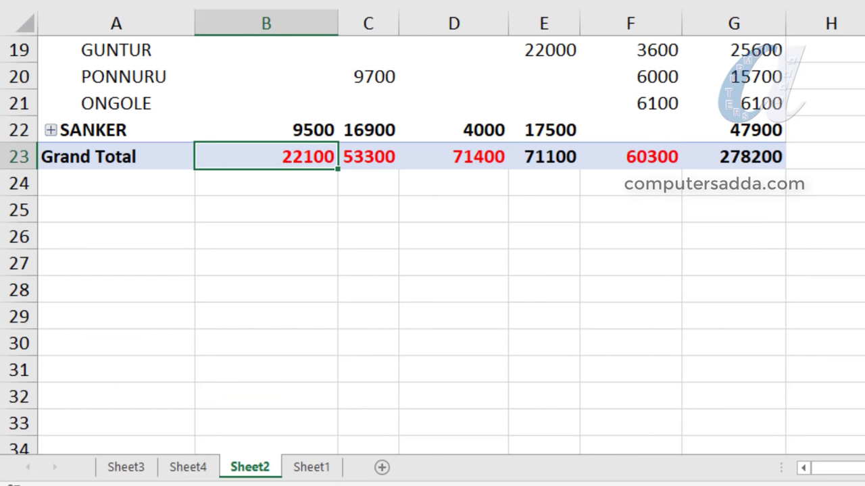
pyautogui.scroll(6, 54, 217)
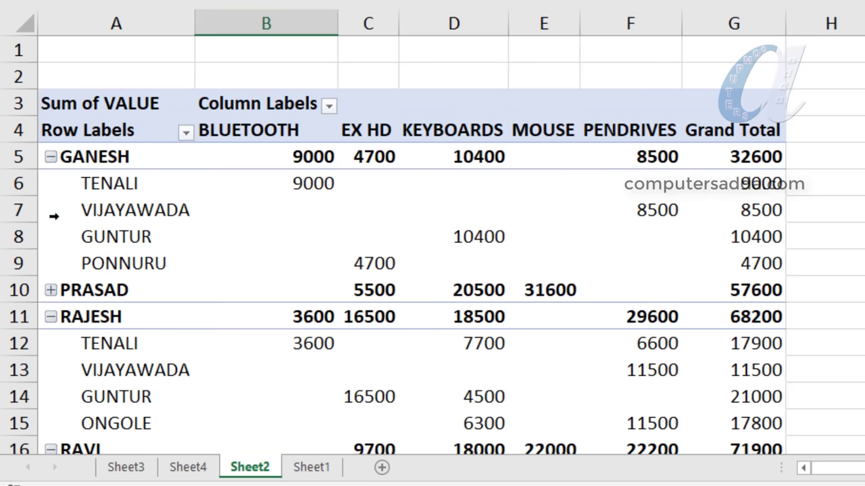
# Collapse the GANESH, RAJESH and RAVI place breakdowns
pyautogui.click(52, 158)
pyautogui.click(51, 210)
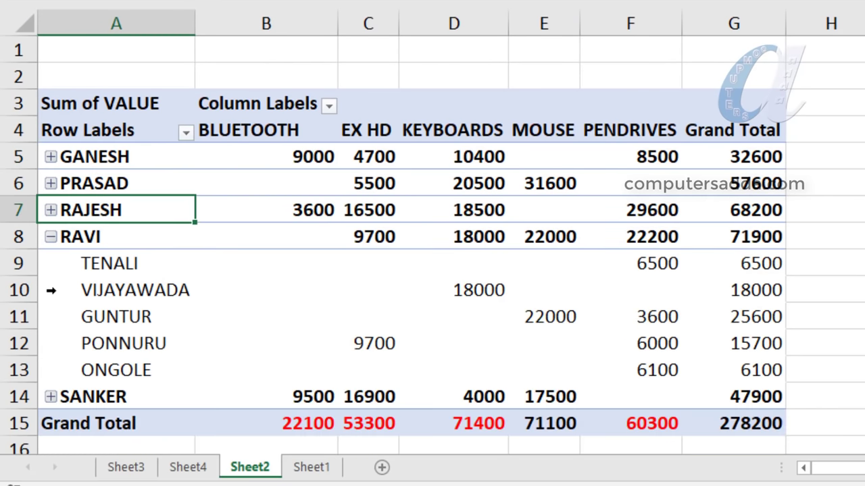
pyautogui.click(51, 237)
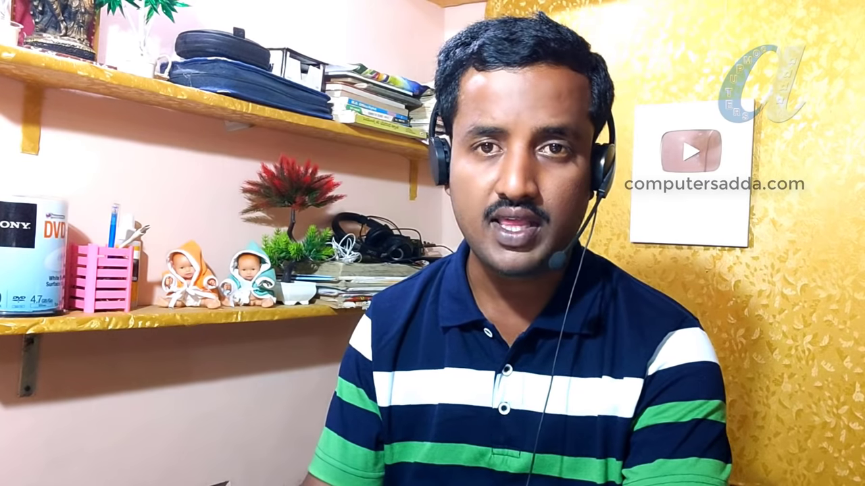